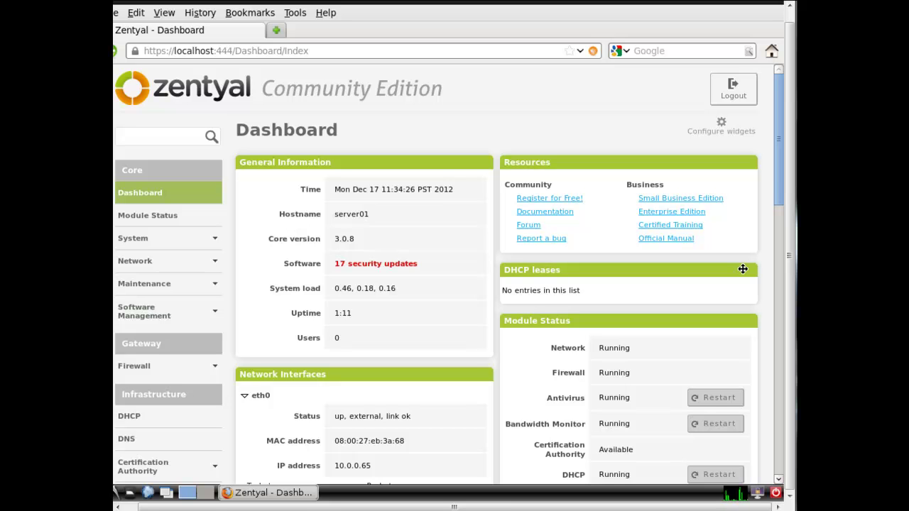
Open Mail > General and highlight the 'smarthost to send mail' setting
left_click_drag(778, 171, 777, 337)
left_click(127, 227)
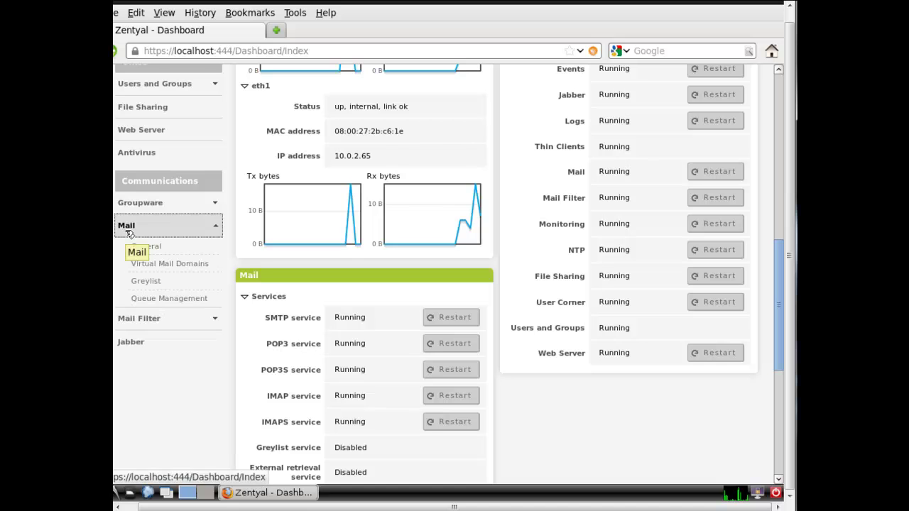
left_click(142, 251)
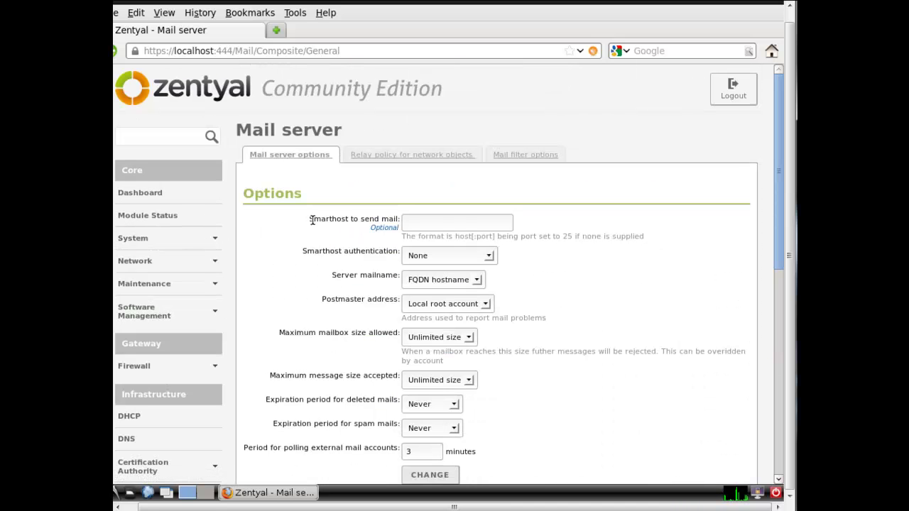
left_click_drag(308, 219, 348, 223)
left_click(349, 227)
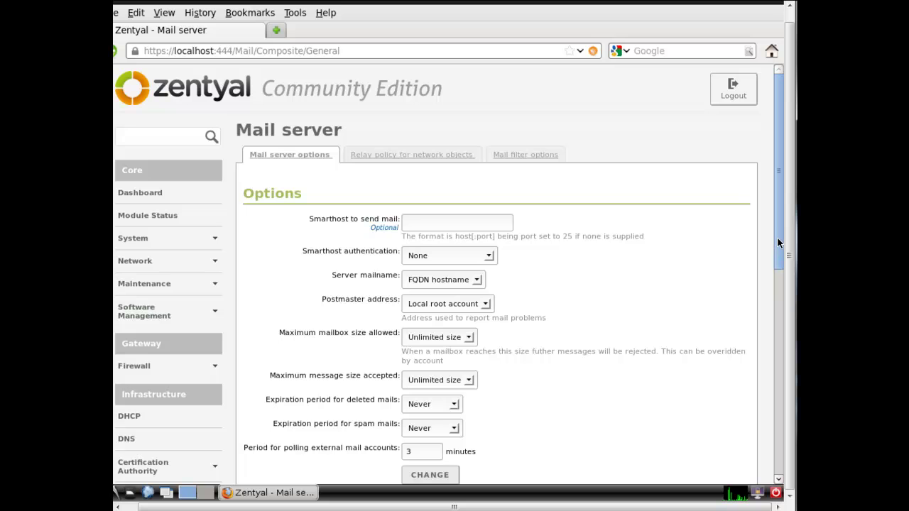
left_click_drag(778, 238, 779, 337)
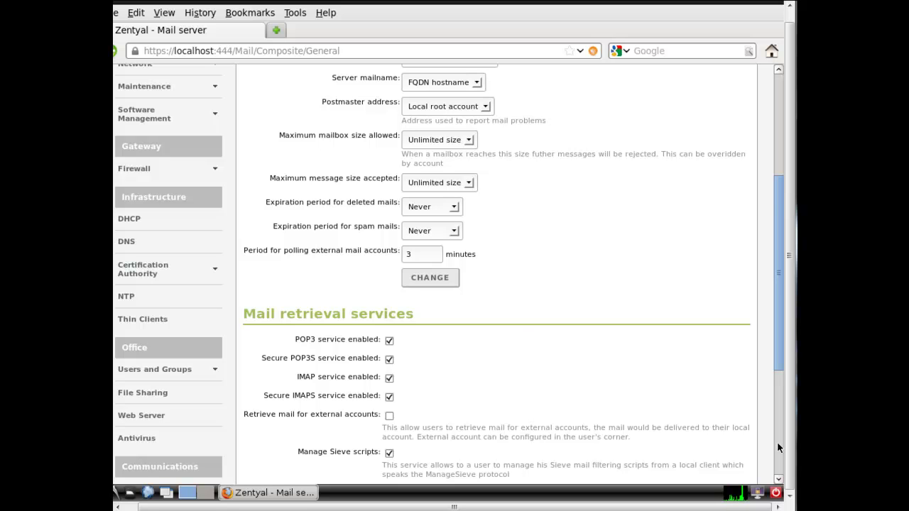
Uncheck POP3, Secure POP3S, IMAP and Secure IMAPS under Mail retrieval services
left_click_drag(776, 326, 779, 374)
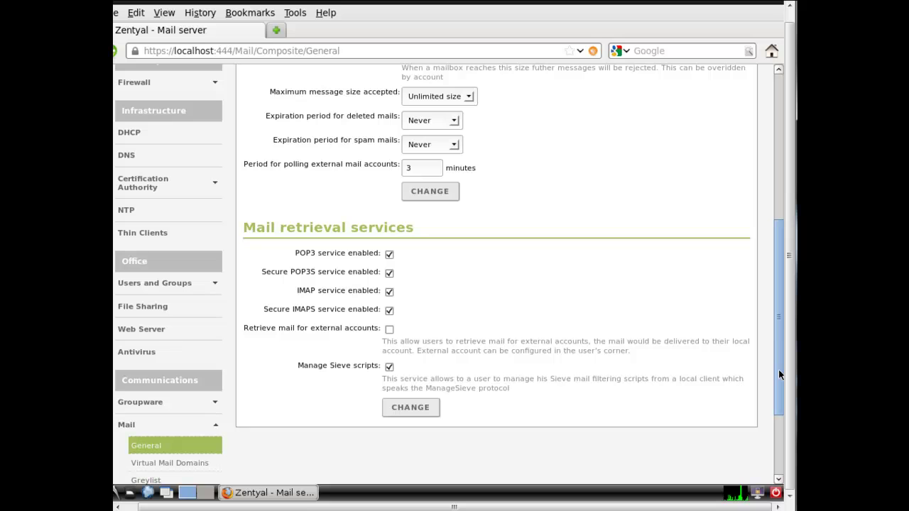
left_click(389, 254)
left_click(389, 273)
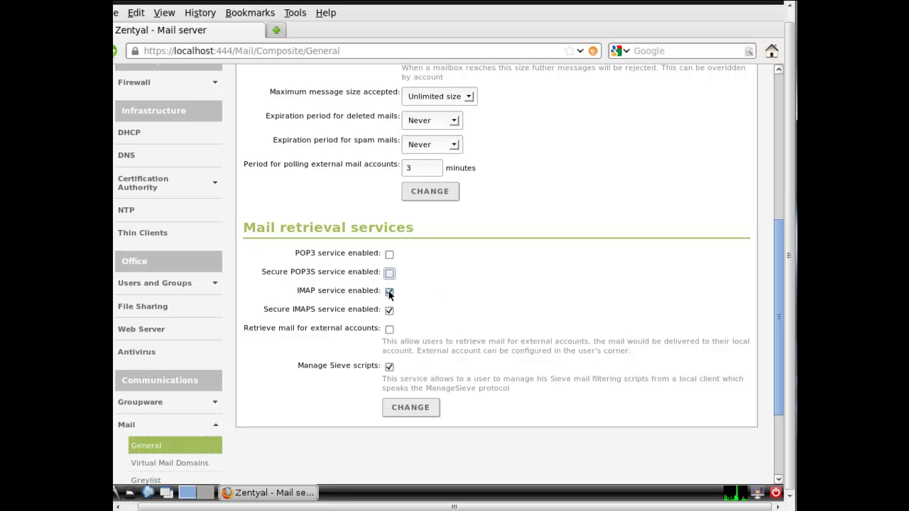
left_click(389, 292)
left_click(389, 311)
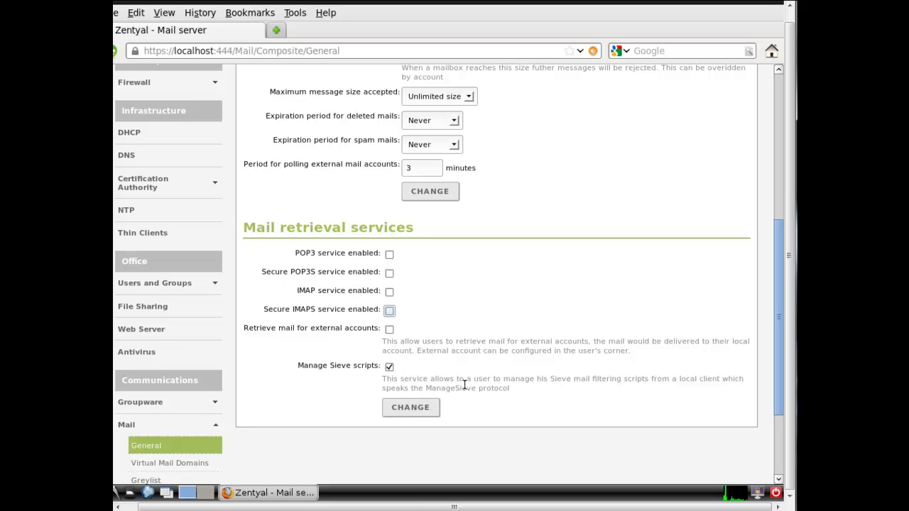
Tick 'Retrieve mail for external accounts' under Mail retrieval services and save it with CHANGE
left_click_drag(240, 326, 380, 328)
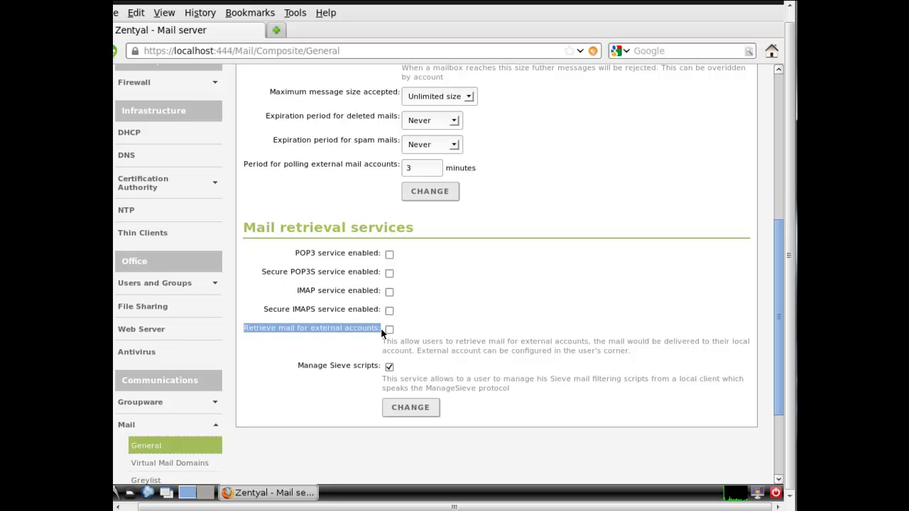
left_click(540, 337)
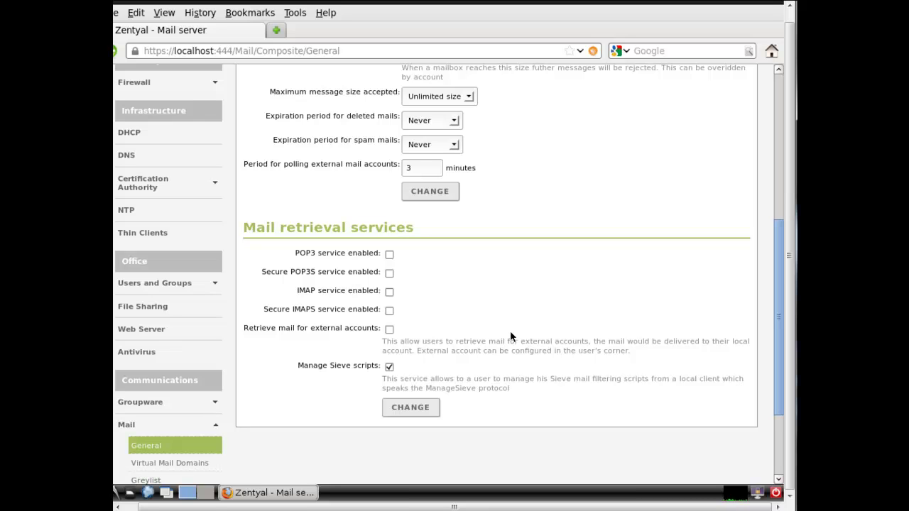
left_click(388, 330)
left_click(411, 409)
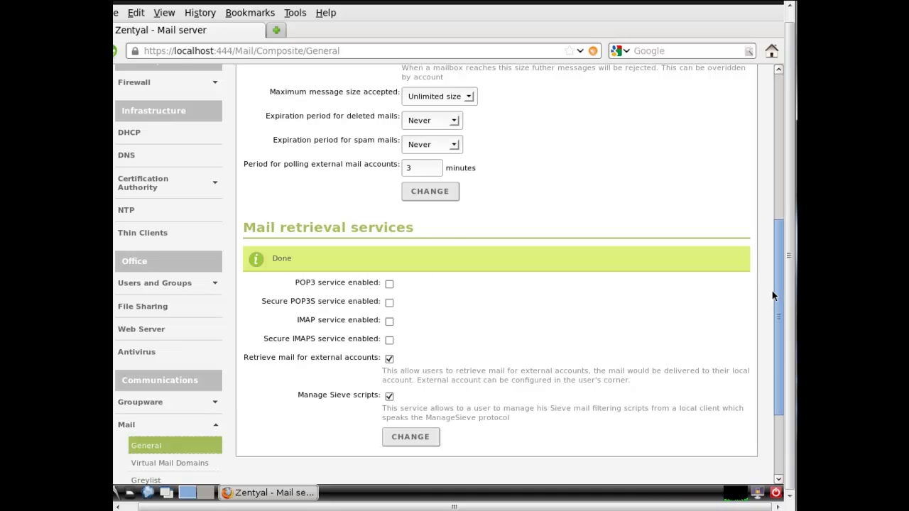
Go to the 'Relay policy for network objects' tab and begin adding a new relay policy
left_click_drag(773, 289, 774, 138)
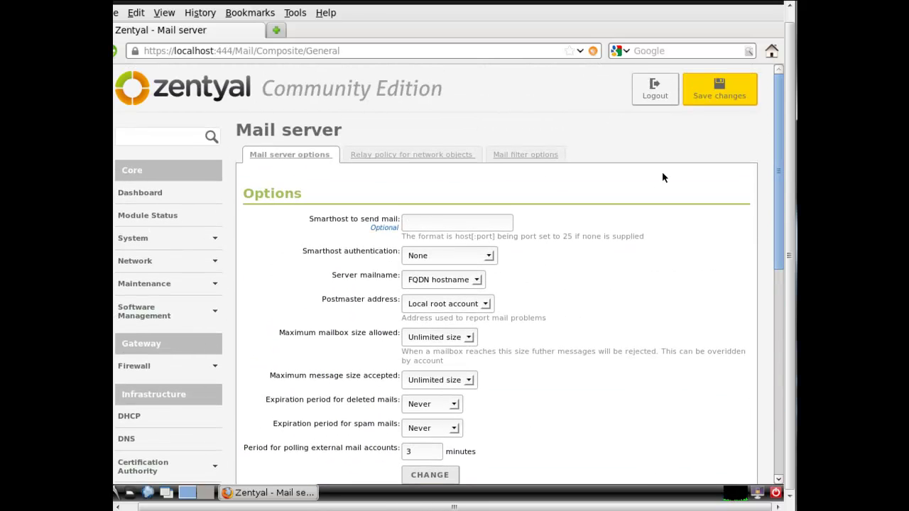
left_click(425, 156)
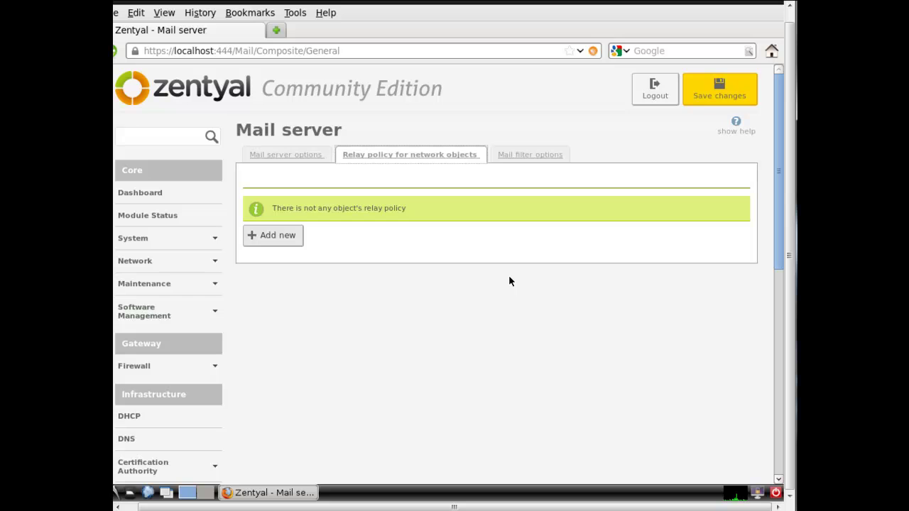
left_click(291, 235)
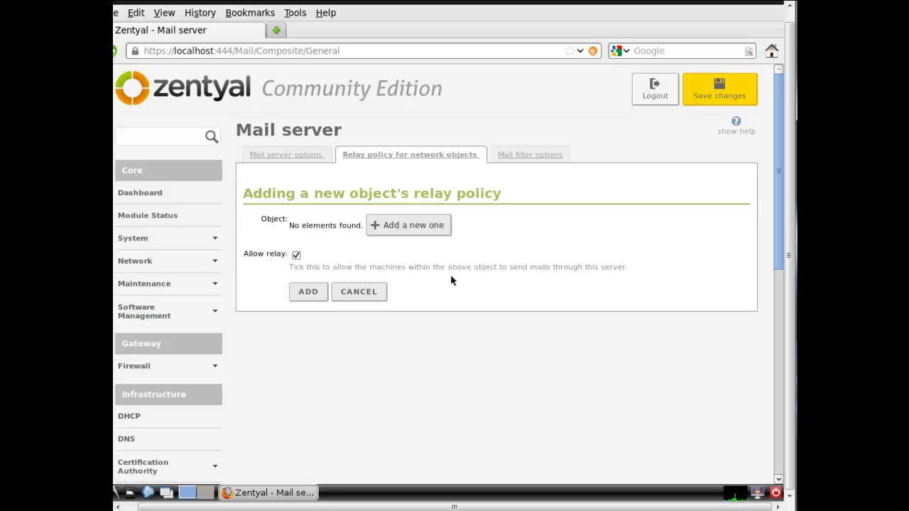
Create and name a new network object for the relay policy
left_click(427, 232)
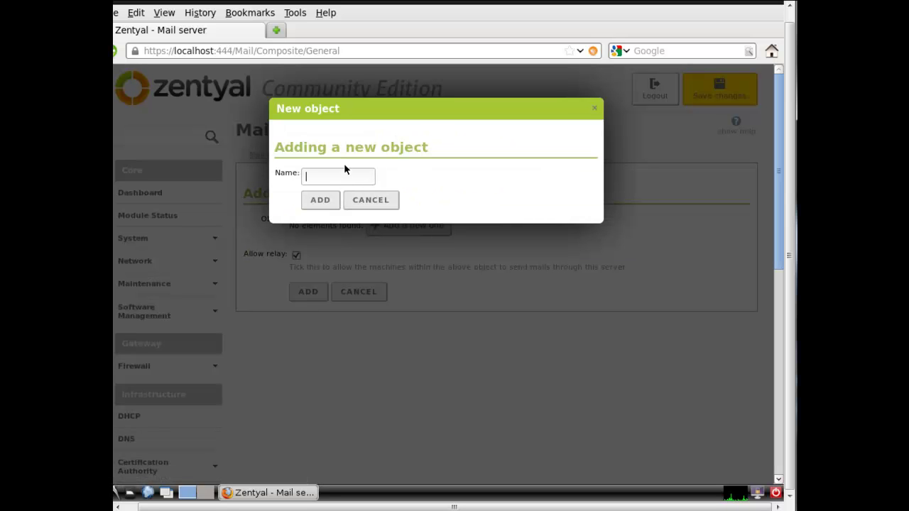
type("tes")
key("BackSpace")
key("BackSpace")
key("BackSpace")
type("test.l")
left_click(320, 199)
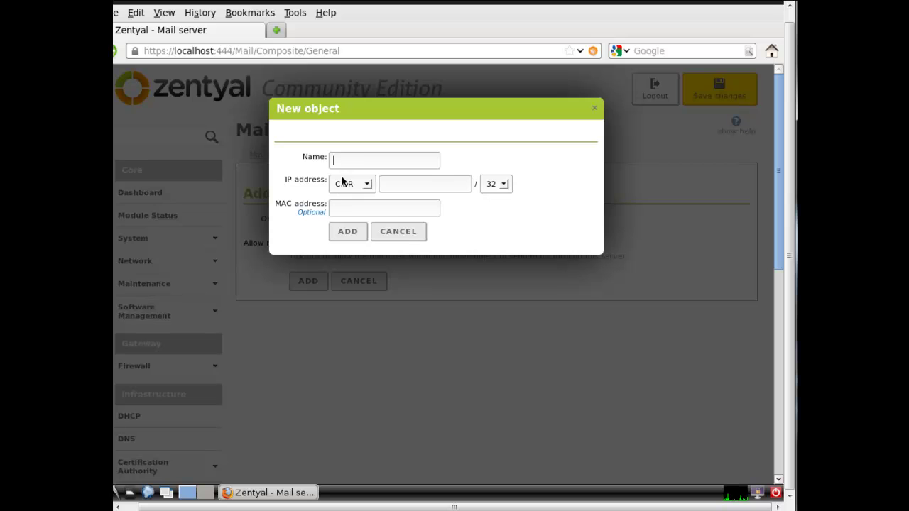
Add member test.lan to the object as the range 10.0.2.100 to 10.0.2.200
type("test.lan")
left_click(355, 184)
left_click(366, 208)
left_click(407, 184)
type("10.0.2")
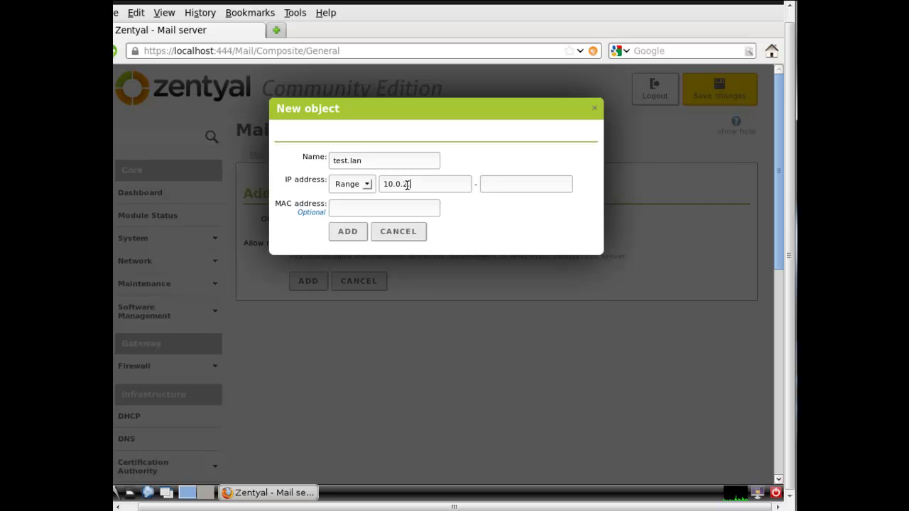
type(".100")
type("1")
type("0.0.2.20")
type("0.3")
type(".200")
left_click(506, 184)
key("BackSpace")
type("2")
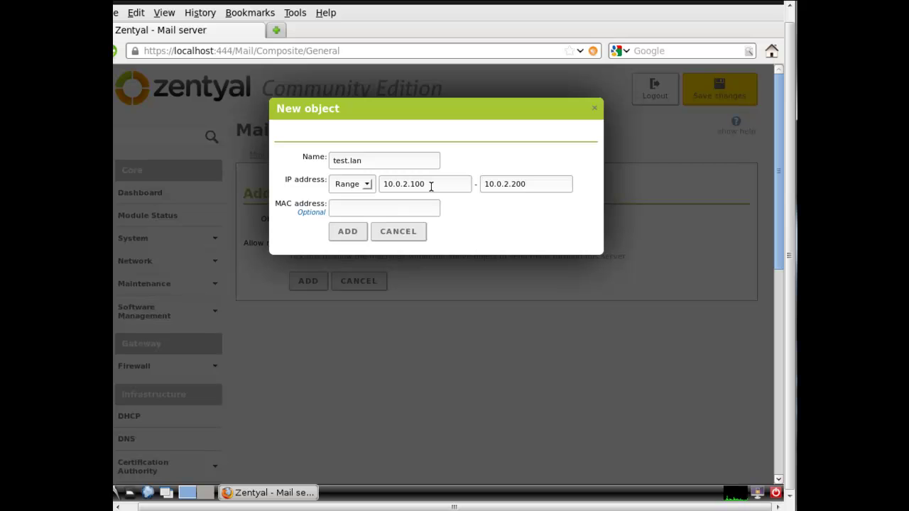
left_click(432, 184)
left_click(355, 232)
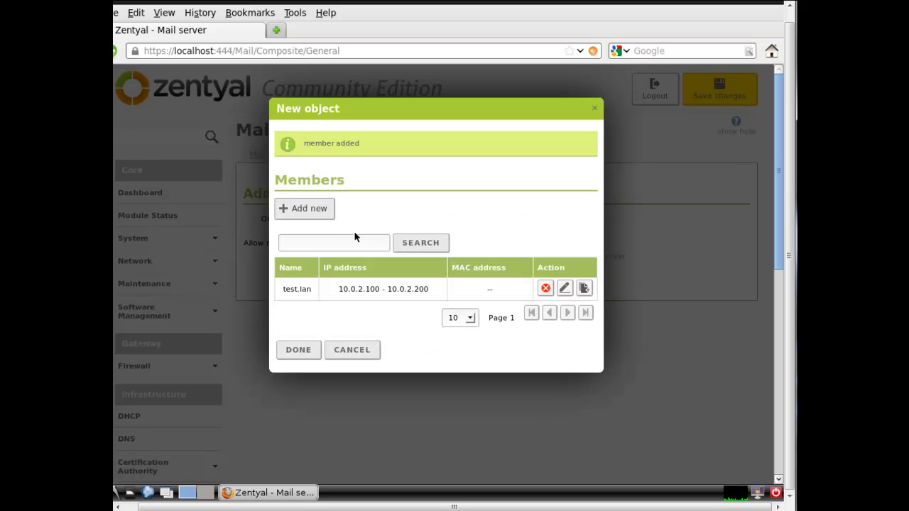
Finish the object, add an Allow relay policy for test.lan, and save all changes
left_click(304, 351)
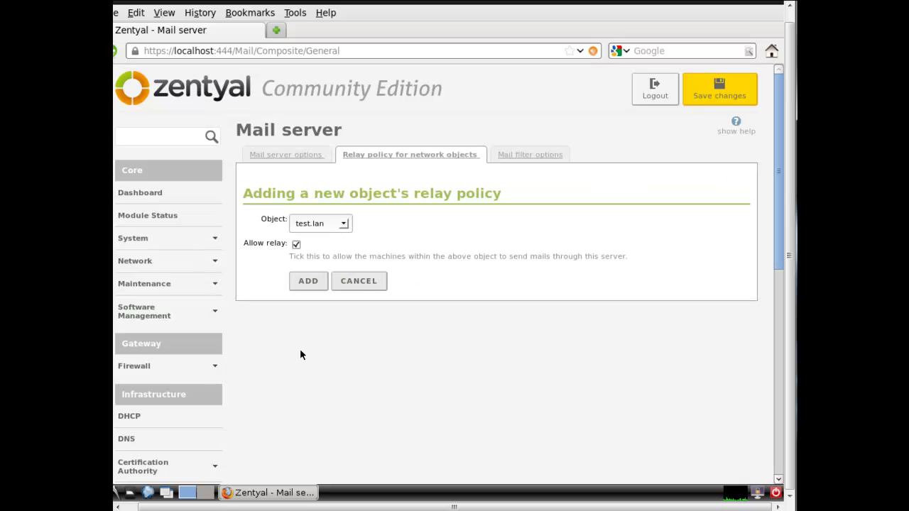
left_click(307, 282)
left_click(719, 88)
left_click(305, 239)
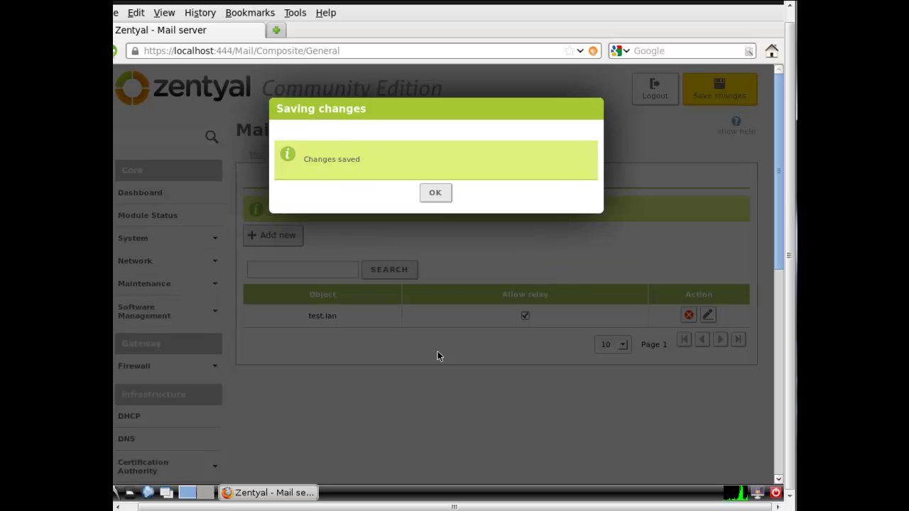
left_click(433, 192)
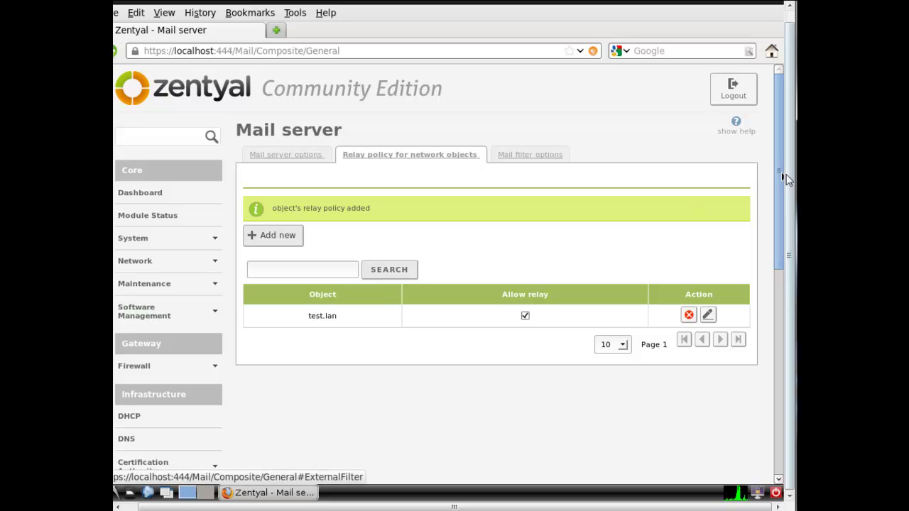
Scroll the sidebar down and go to Mail > Greylist
left_click_drag(778, 180, 777, 397)
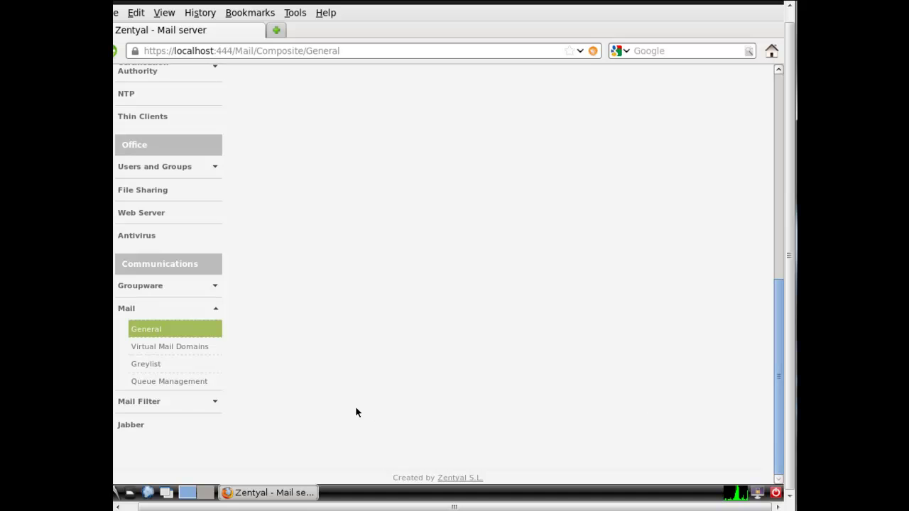
left_click(156, 365)
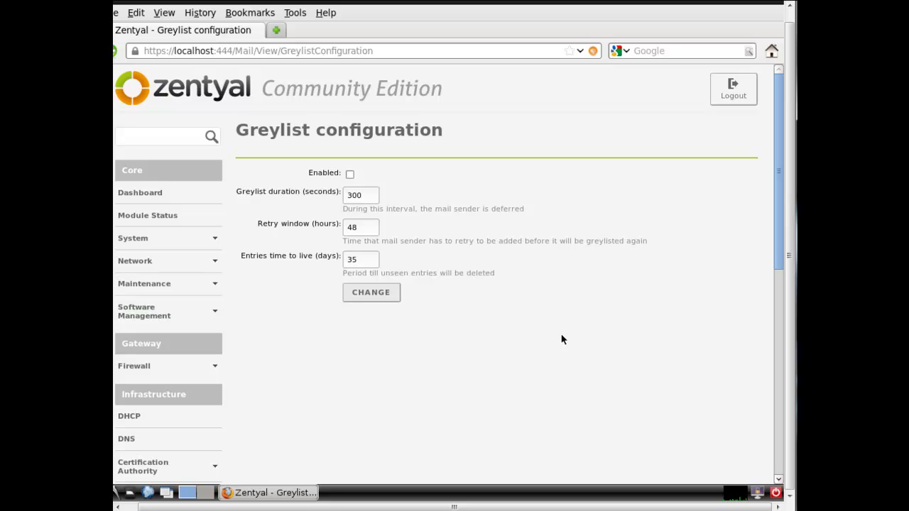
Enable greylisting with 300 s, 48 h and 35 days, apply it, and save all changes
left_click(348, 174)
left_click(373, 294)
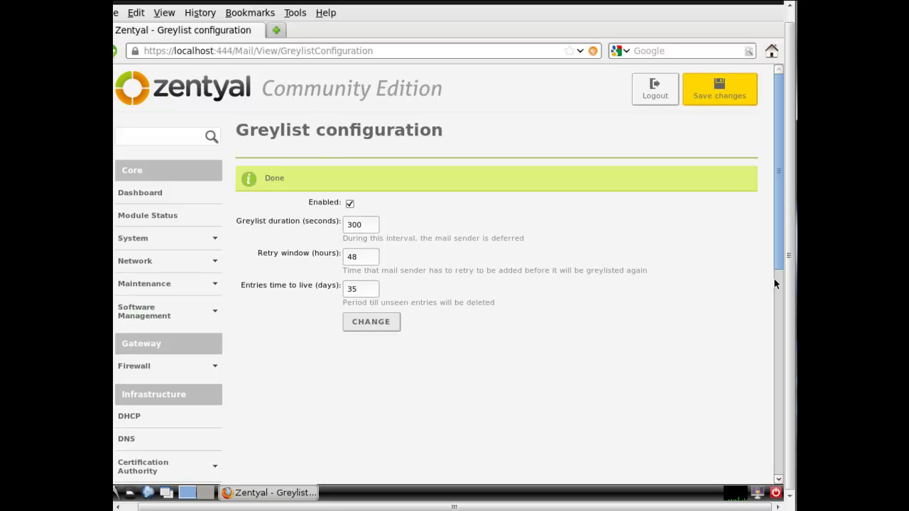
left_click(735, 96)
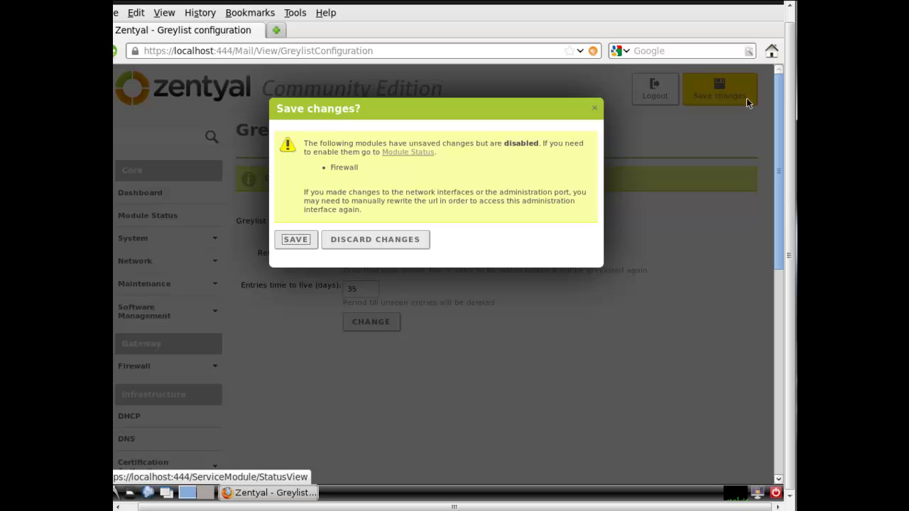
left_click(296, 240)
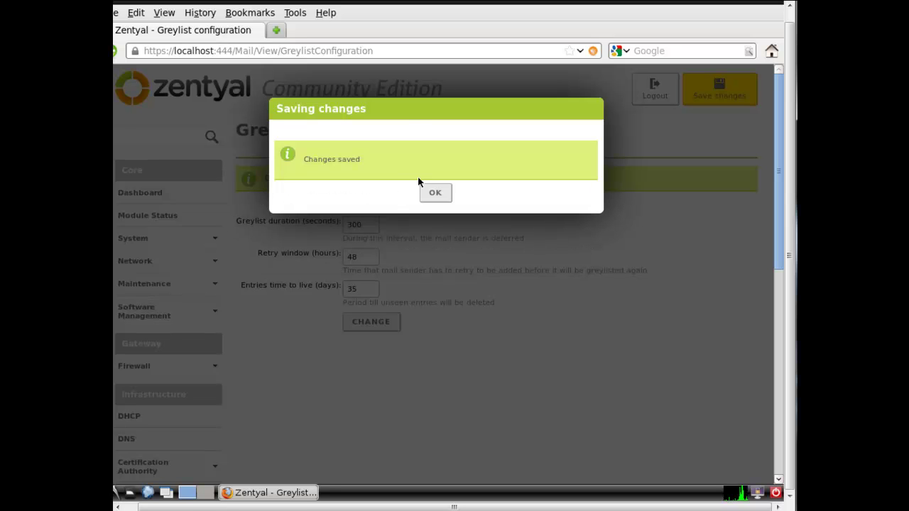
left_click(436, 192)
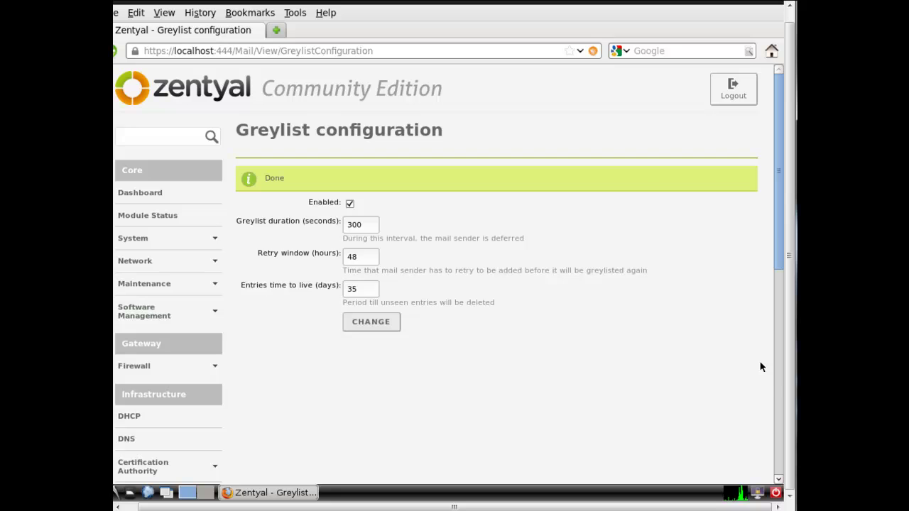
Go to Mail Filter > Antispam and scroll to the Sender policy and Bayesian training sections
left_click_drag(775, 232, 775, 454)
left_click(179, 405)
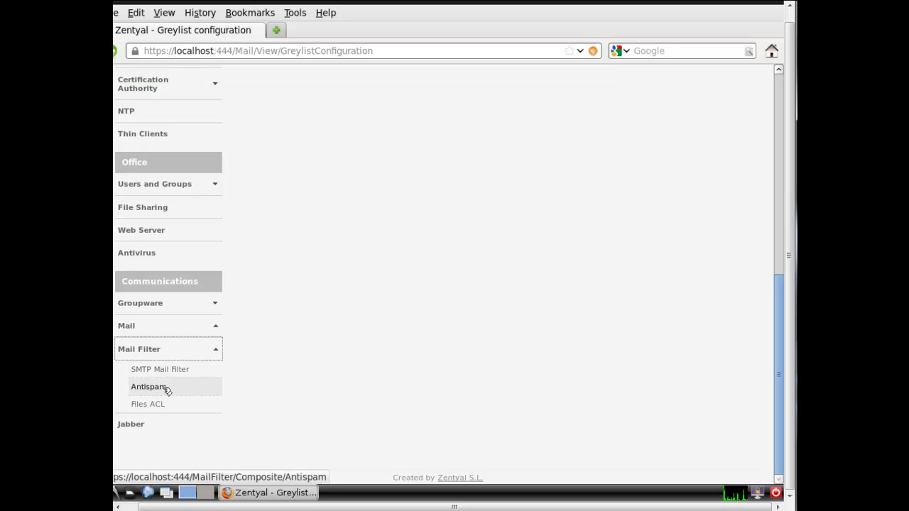
left_click(164, 388)
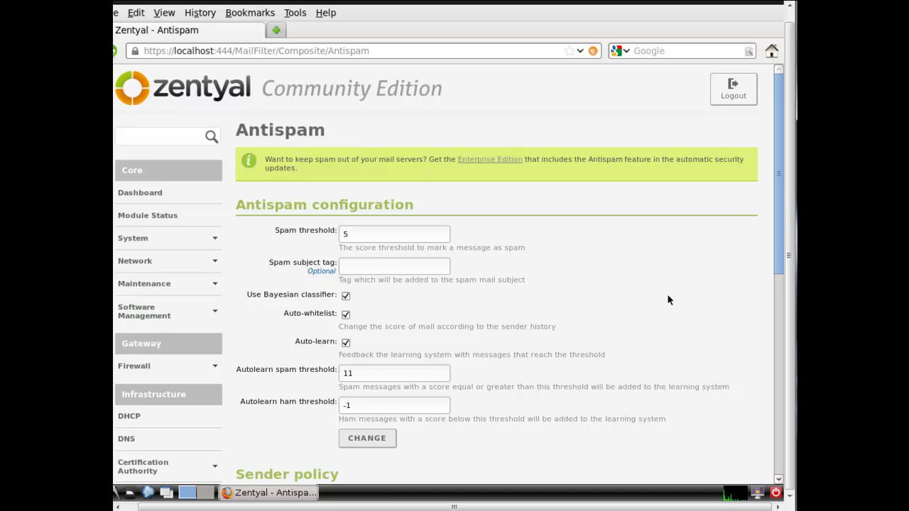
left_click_drag(778, 251, 773, 451)
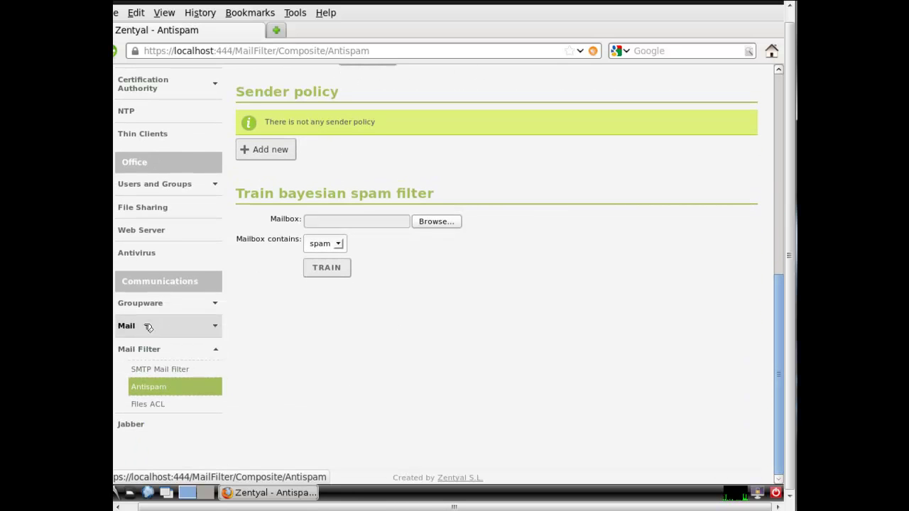
In Groupware > General, tick 'Enable Instant Messaging integration' and apply with CHANGE
left_click(151, 303)
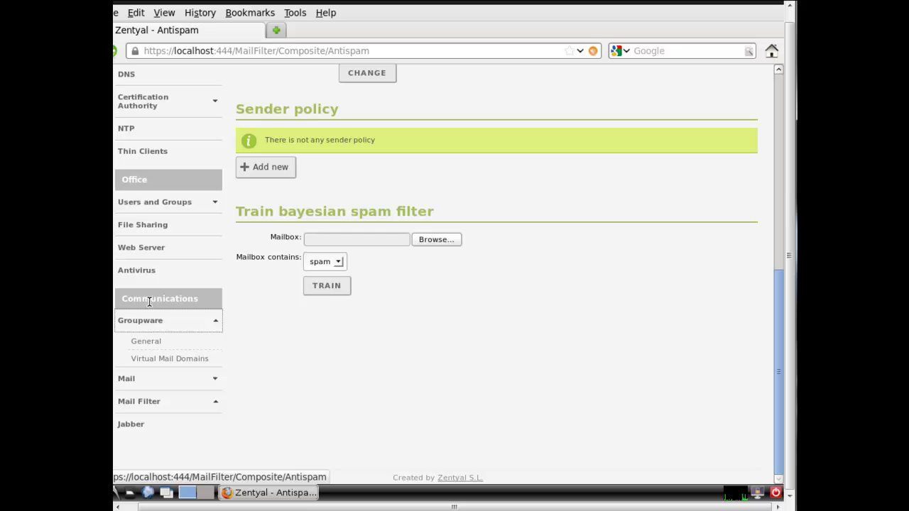
left_click(149, 342)
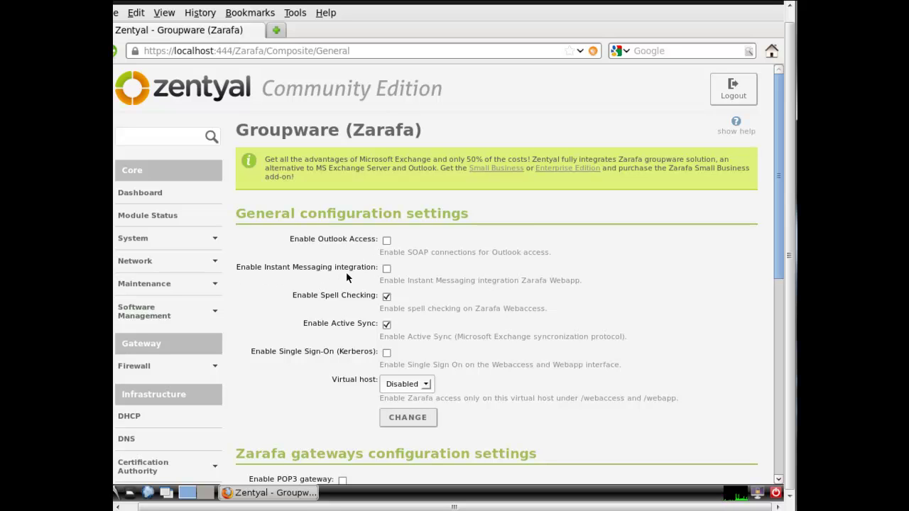
left_click(386, 269)
left_click(411, 421)
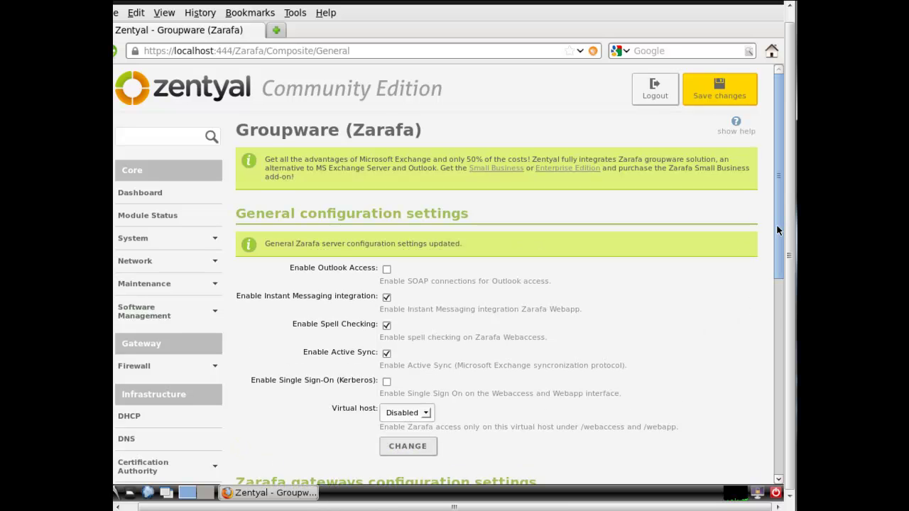
Tick Enable IMAPS gateway and Enable iCAL SSL gateway for Zarafa, then apply with CHANGE
left_click_drag(776, 224, 773, 389)
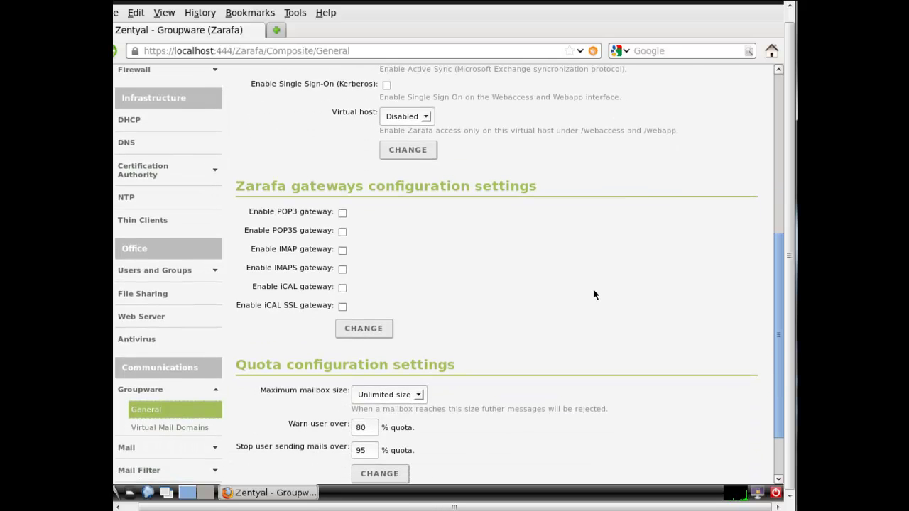
left_click(341, 269)
left_click(341, 306)
left_click(373, 329)
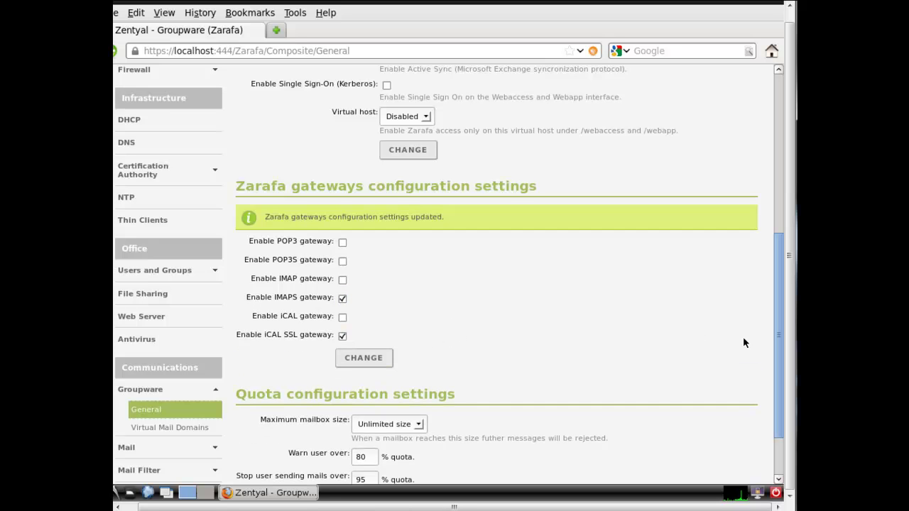
left_click_drag(777, 341, 776, 407)
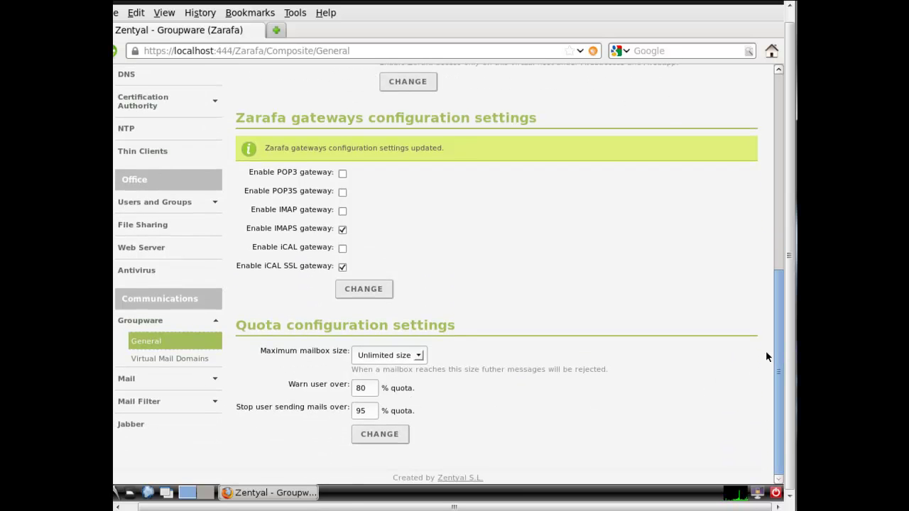
left_click_drag(779, 344, 764, 141)
Save all pending Zentyal changes and confirm with SAVE in the Save changes? dialog
left_click(719, 89)
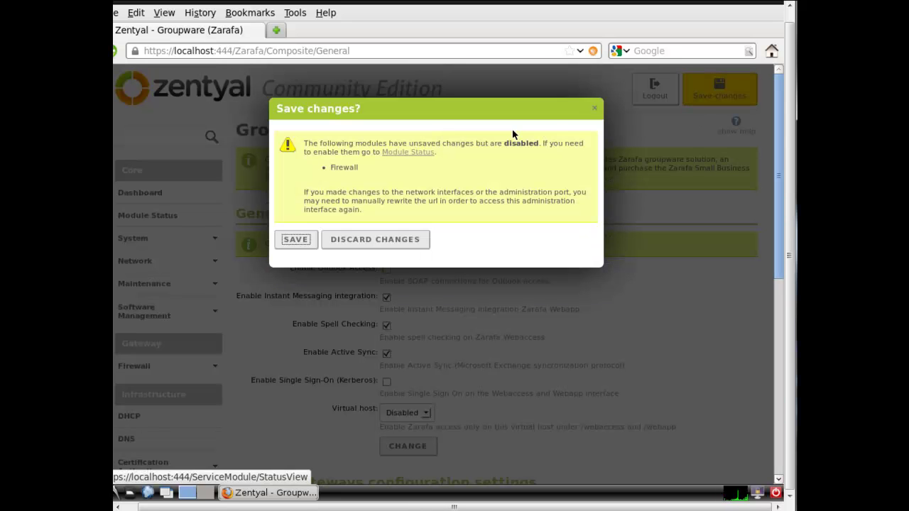
left_click(304, 239)
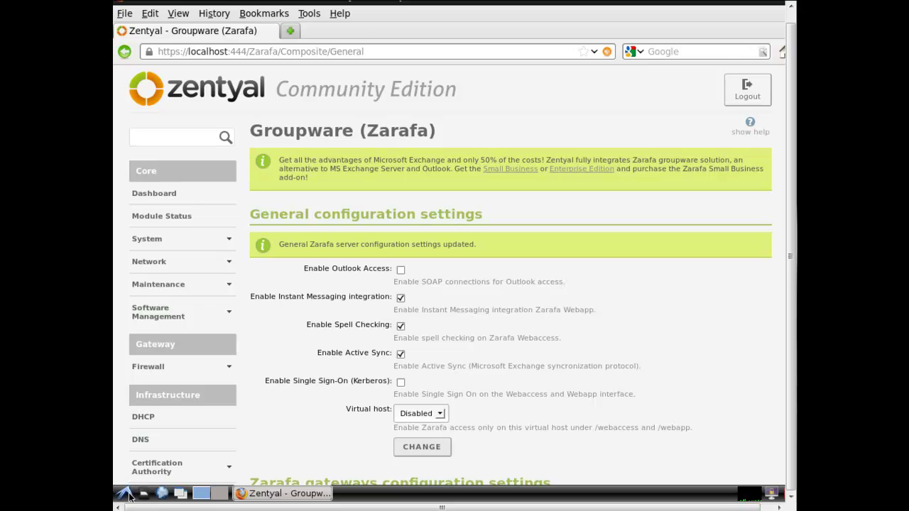
Install the English dictionary with 'apt-get install aspell-en' in a root LXTerminal
left_click(127, 495)
mouse_move(164, 330)
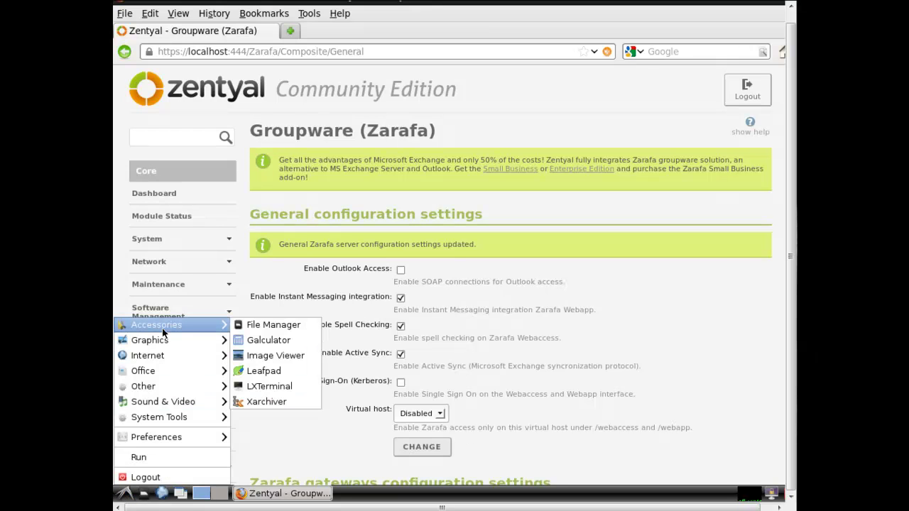
left_click(267, 386)
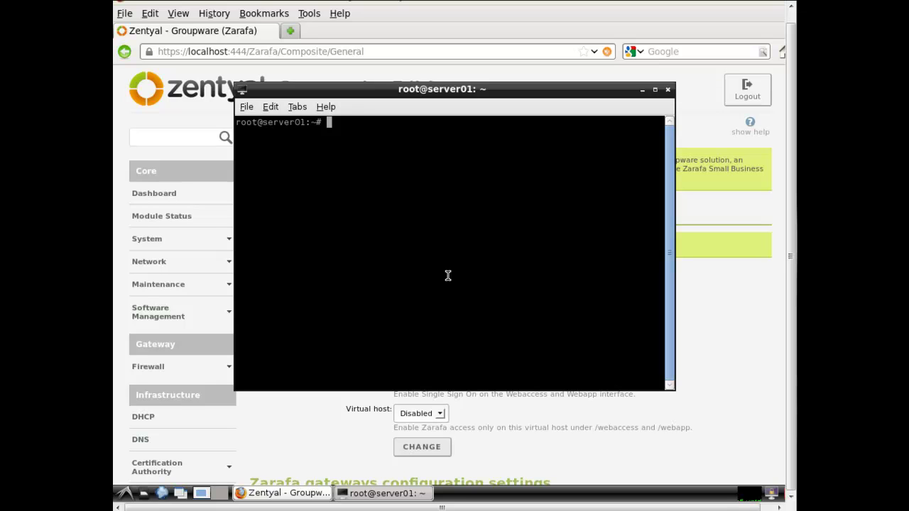
type("apt-get install aspell")
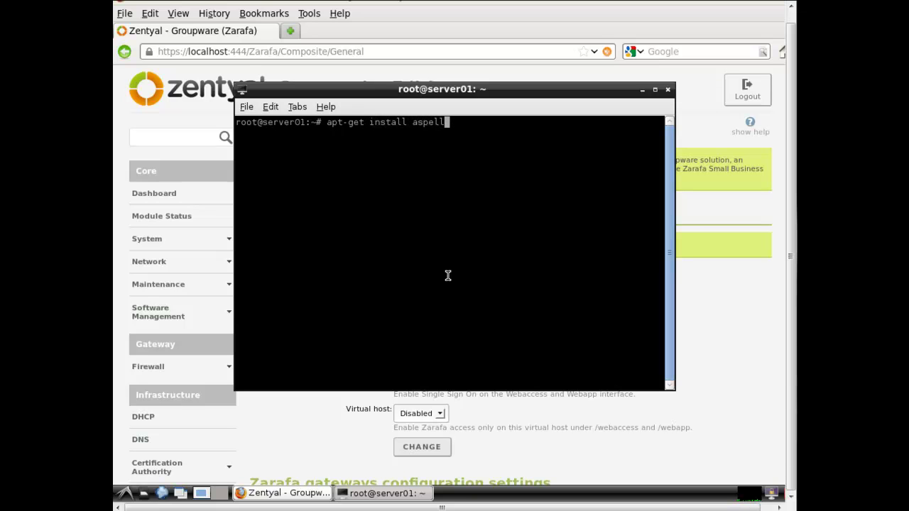
type("-en")
key("Return")
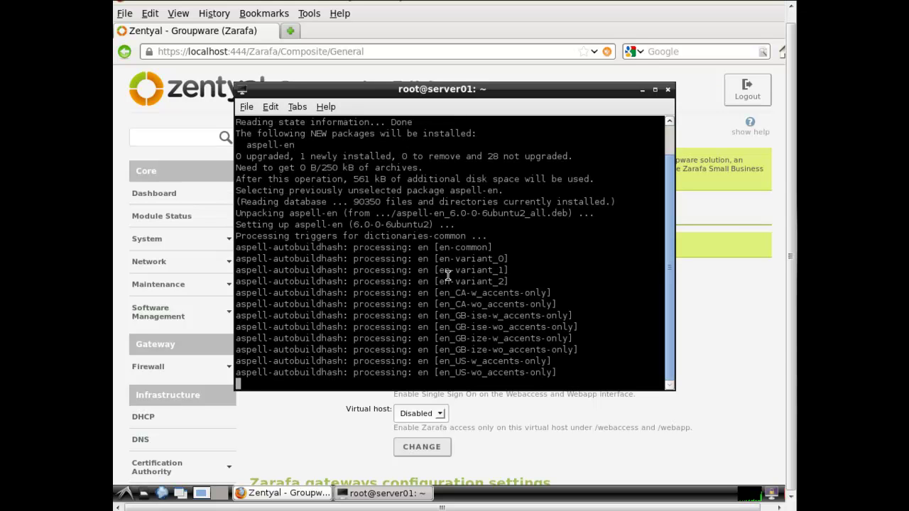
Exit the shell to close the terminal
type("e")
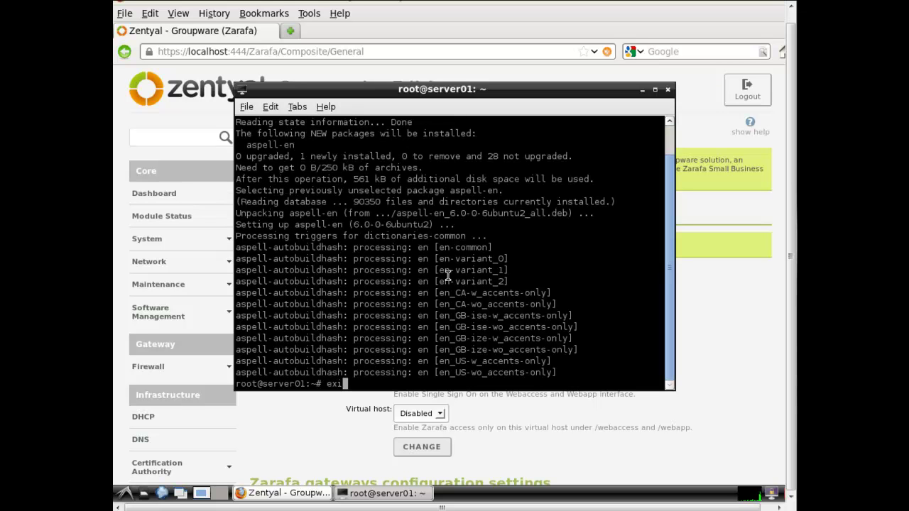
type("t")
key("Return")
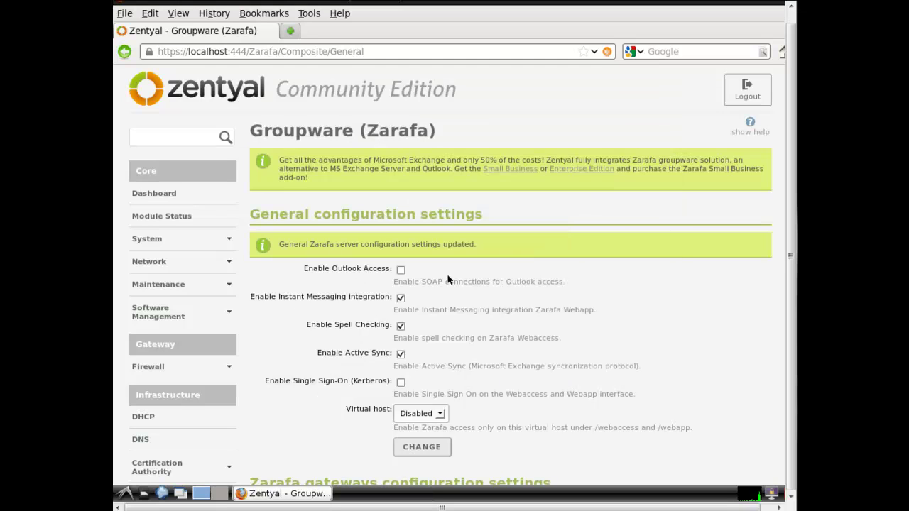
key("F5")
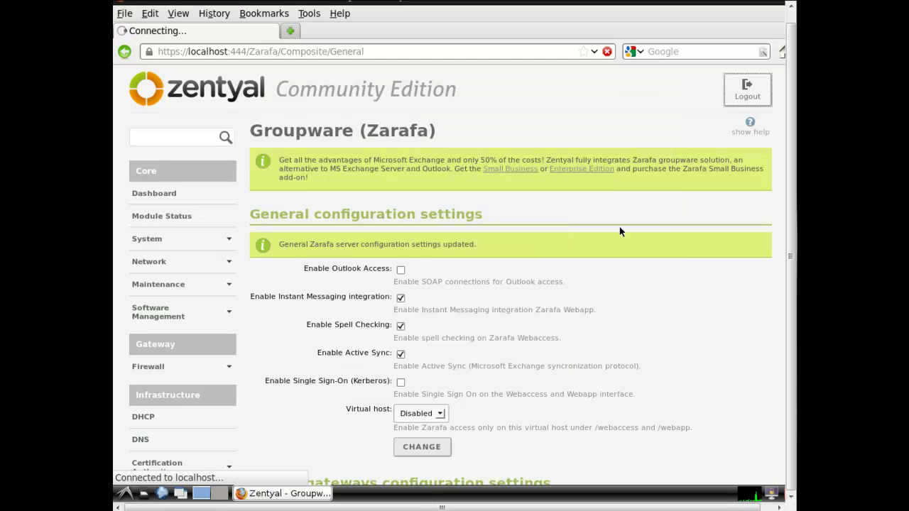
left_click(289, 32)
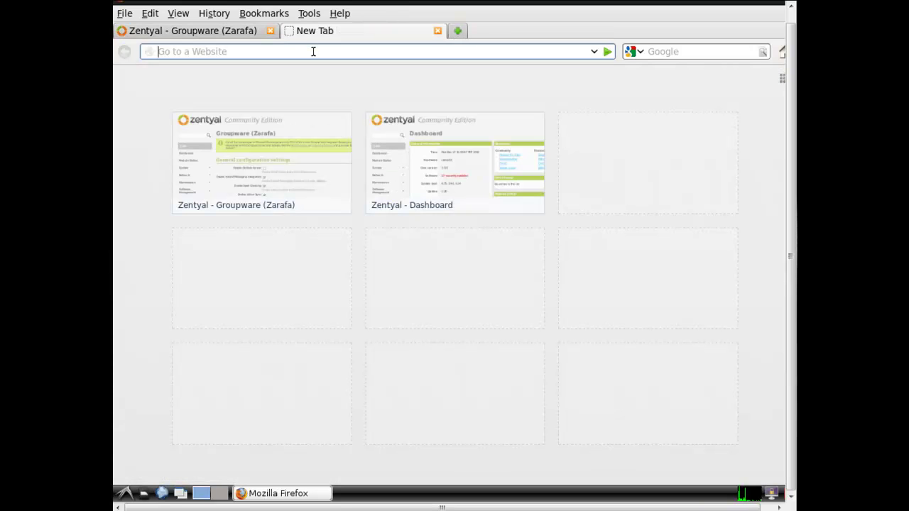
type("https://server01")
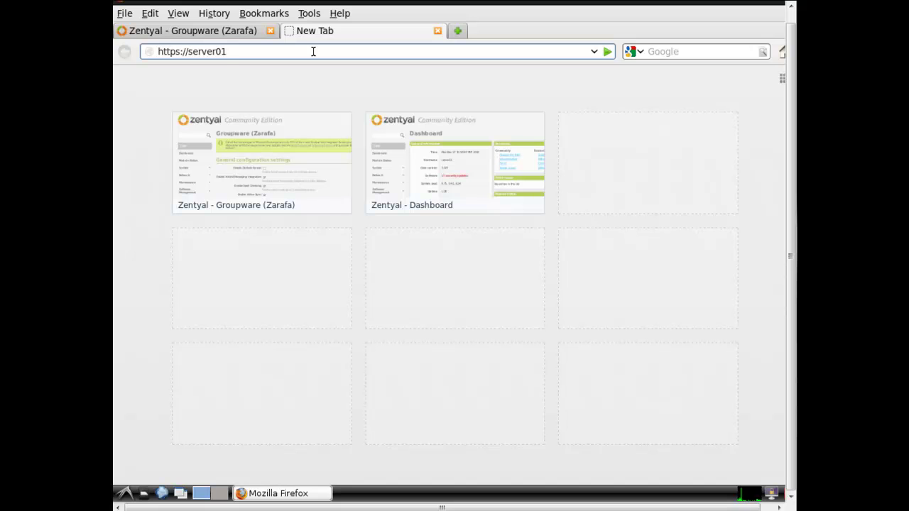
type("/webapp")
key("Return")
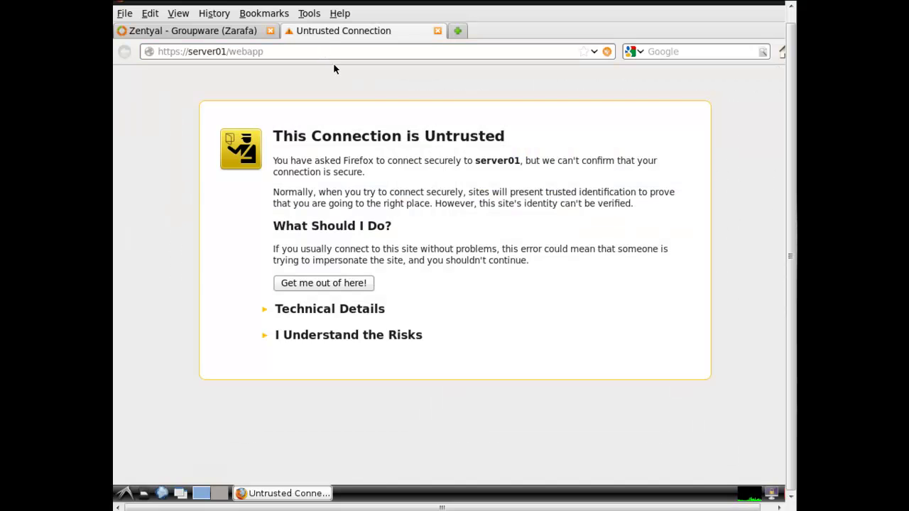
Accept server01's untrusted certificate by adding and confirming a security exception
left_click(377, 335)
left_click(348, 434)
left_click(387, 382)
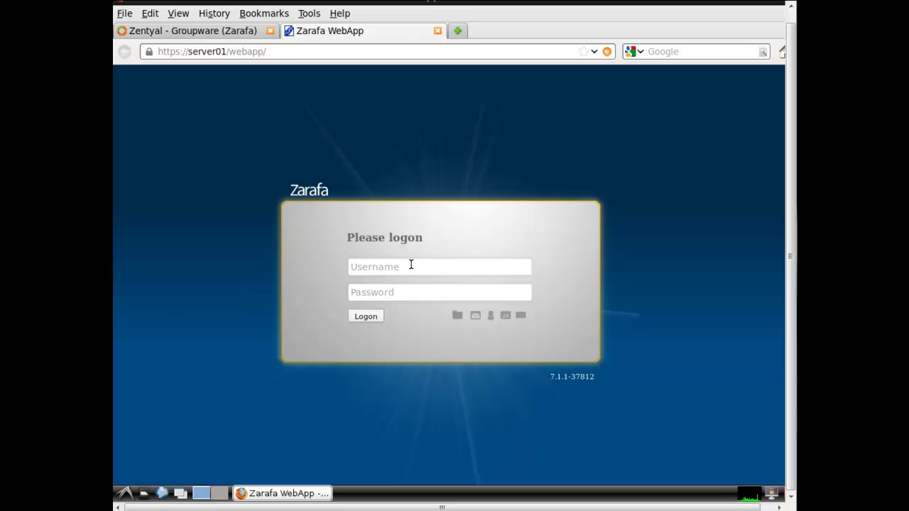
Log in with the user's credentials, dismiss the remember-password bar, and widen the Inbox list
type("donald******")
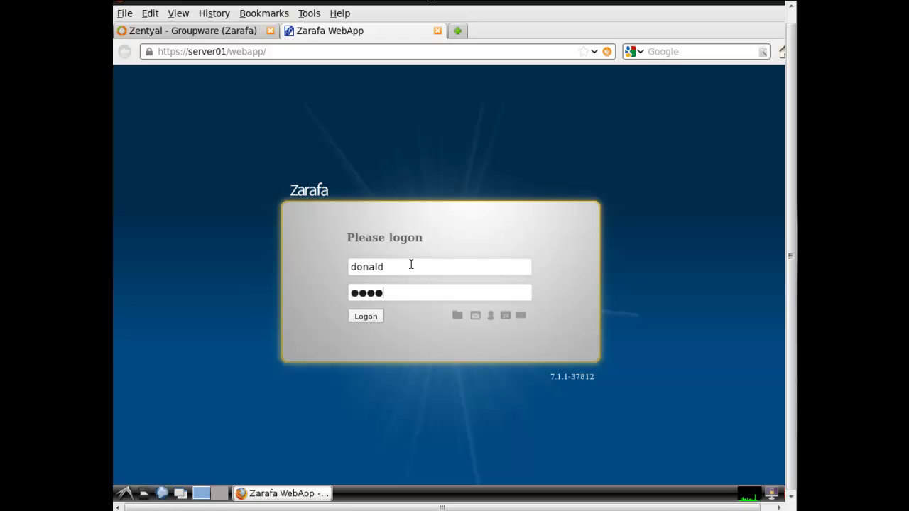
type("***")
key("Return")
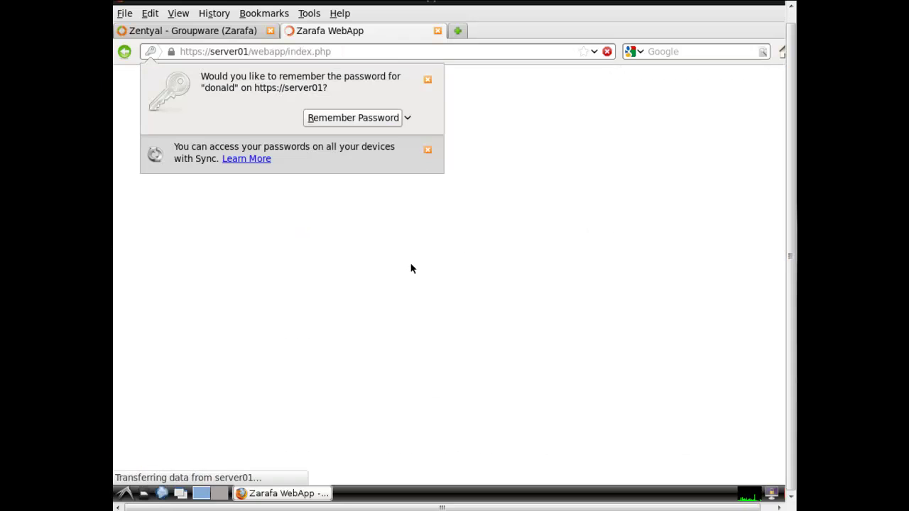
left_click(428, 79)
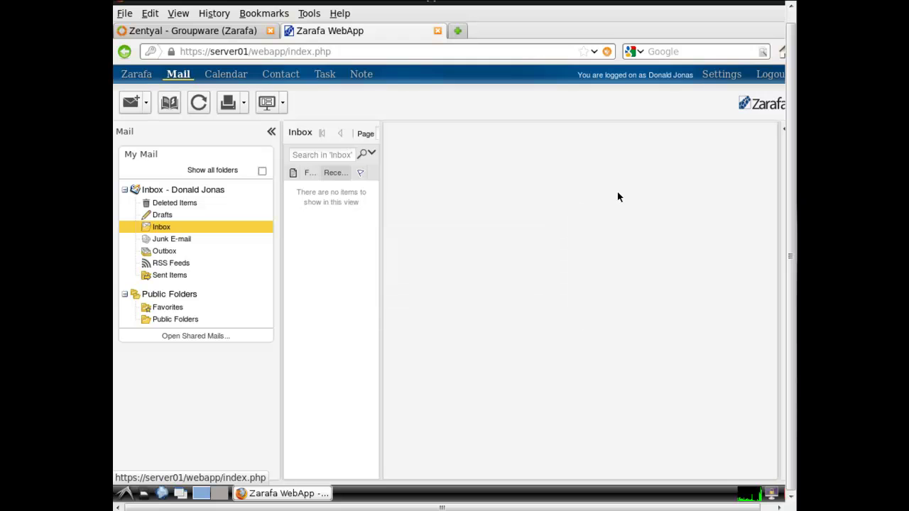
left_click_drag(382, 297, 428, 296)
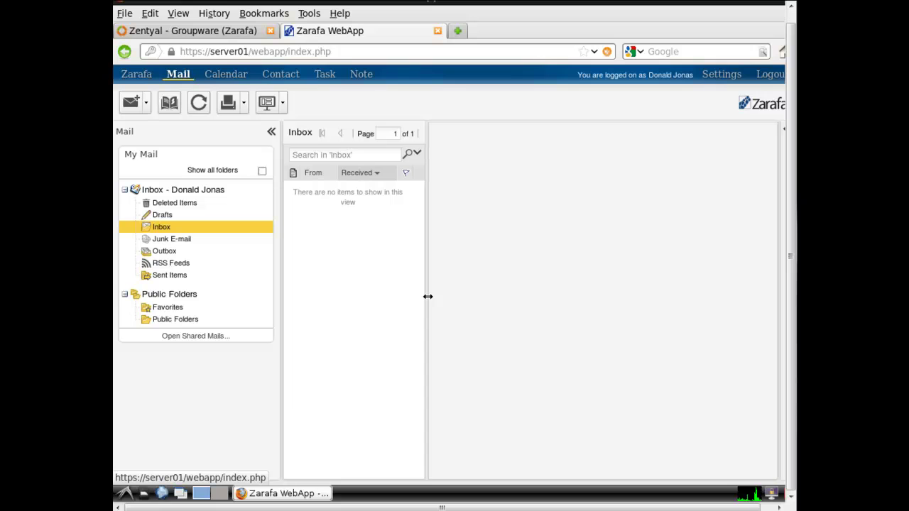
left_click(474, 508)
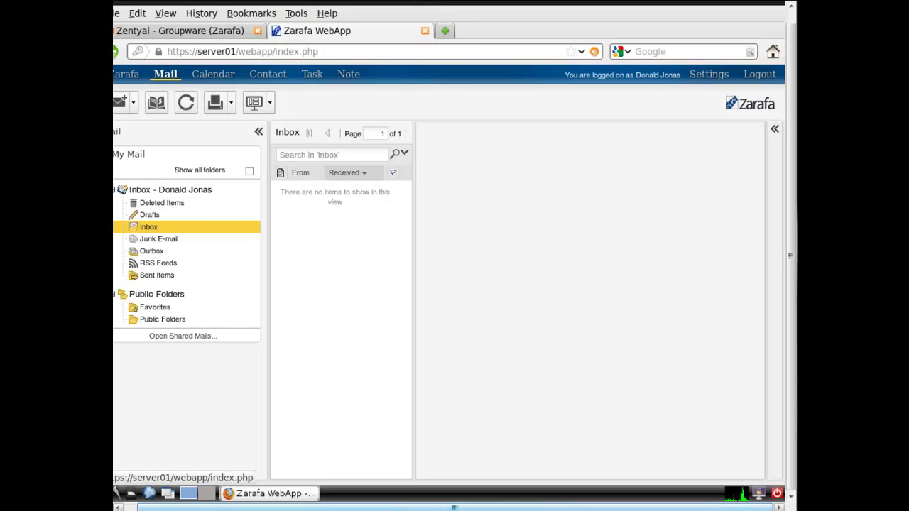
left_click(776, 130)
left_click(777, 132)
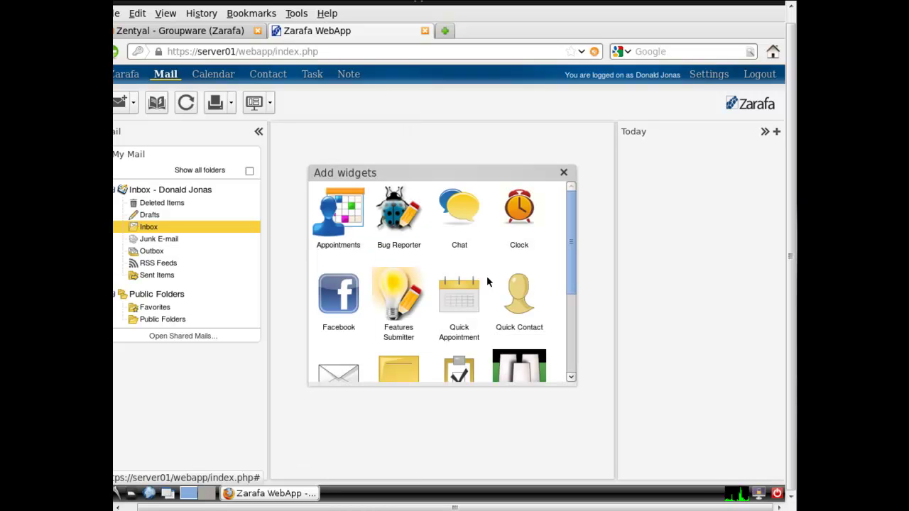
left_click(466, 213)
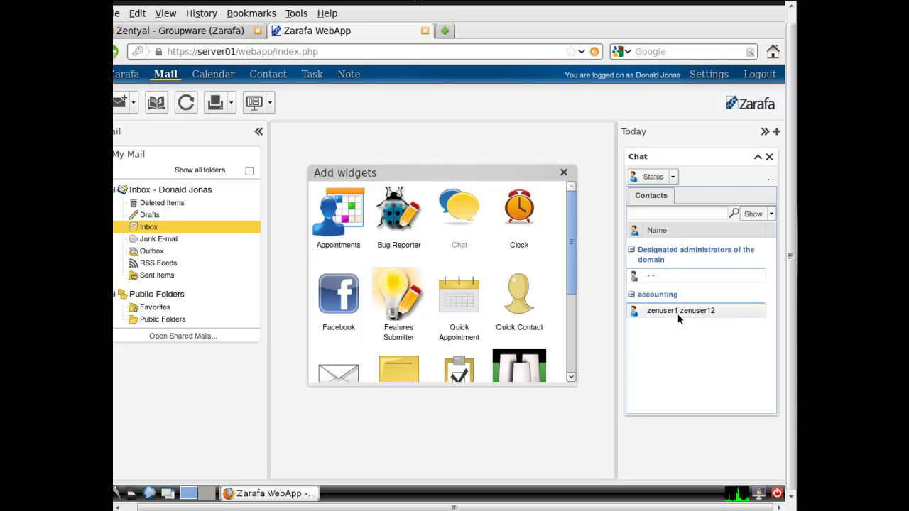
left_click(771, 157)
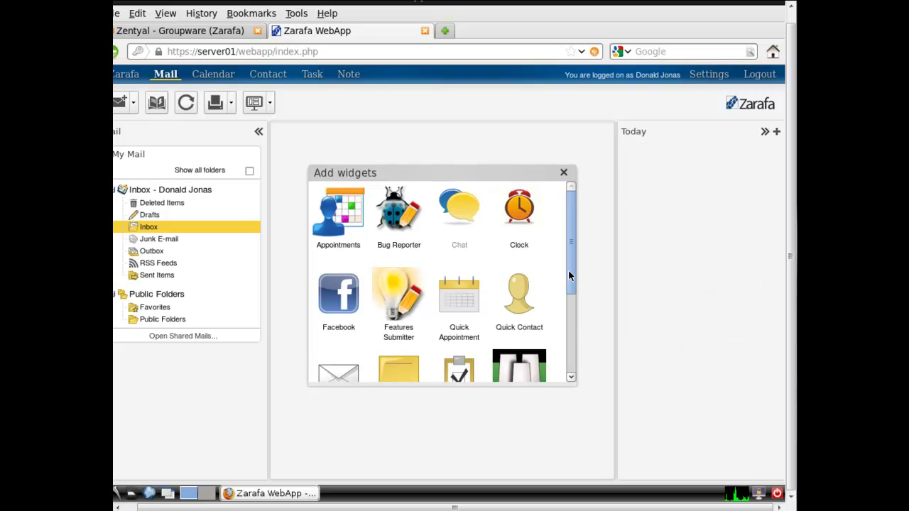
left_click_drag(568, 269, 569, 311)
left_click(563, 173)
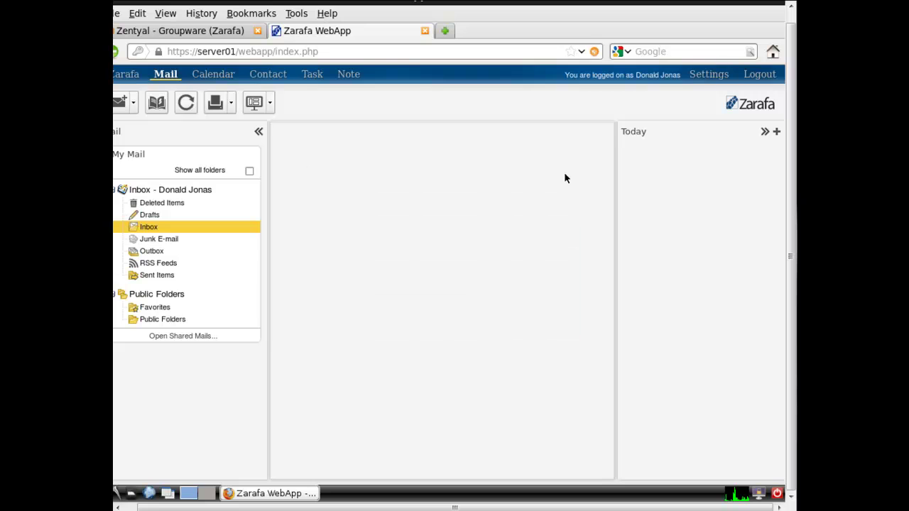
left_click(764, 131)
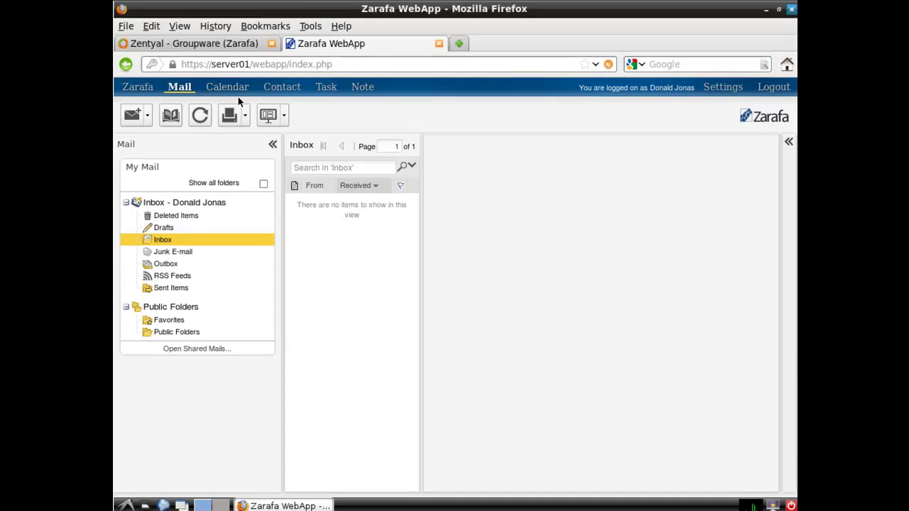
left_click(231, 89)
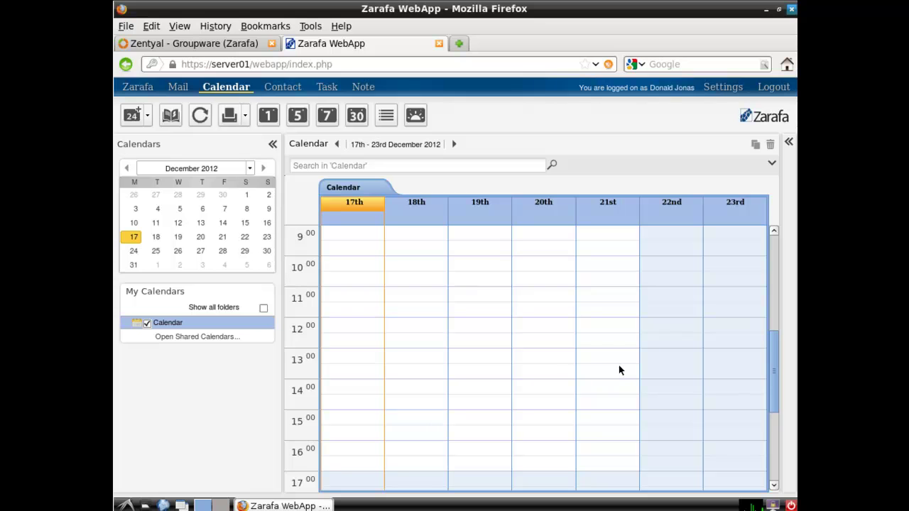
right_click(200, 323)
left_click(239, 411)
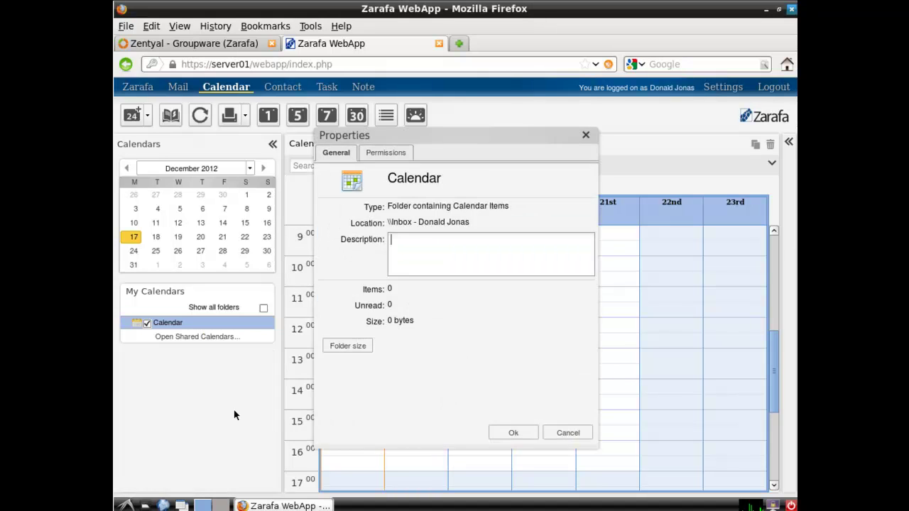
left_click(391, 155)
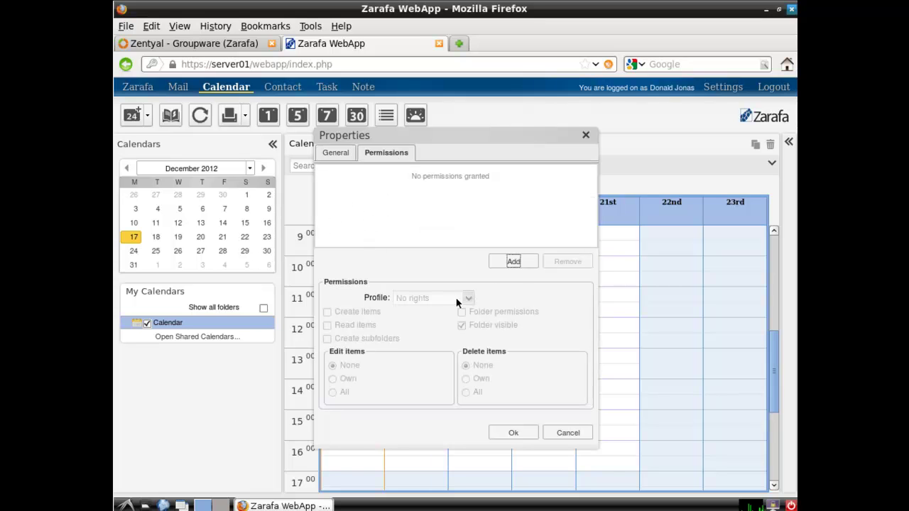
left_click(513, 262)
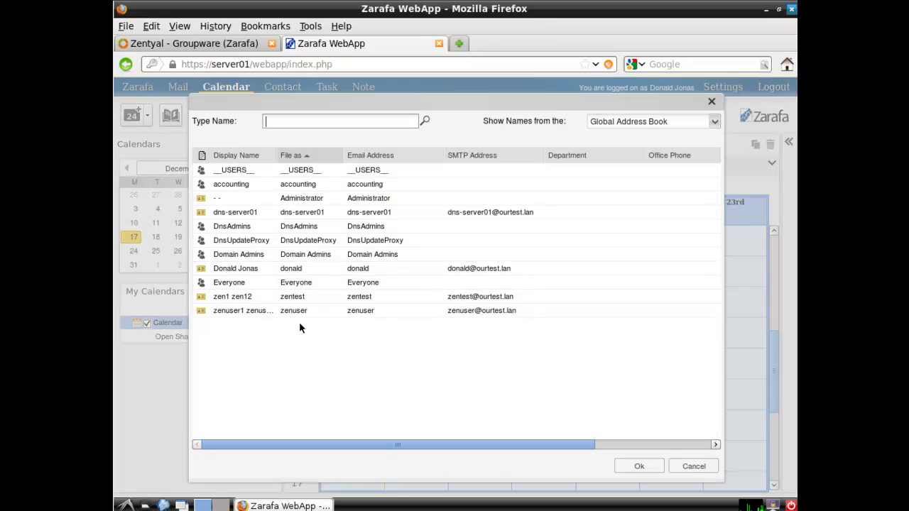
left_click(695, 466)
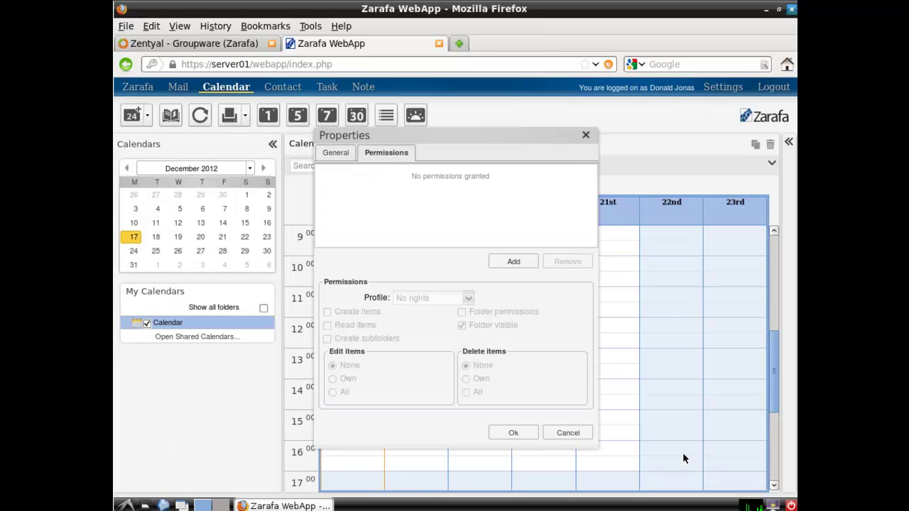
left_click(586, 434)
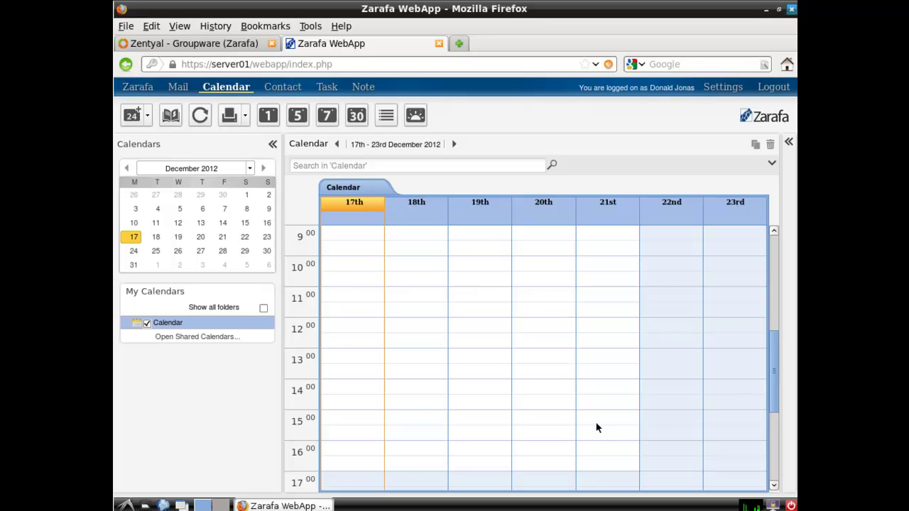
Look through the Task and Contact lists, then go to Settings
left_click(327, 88)
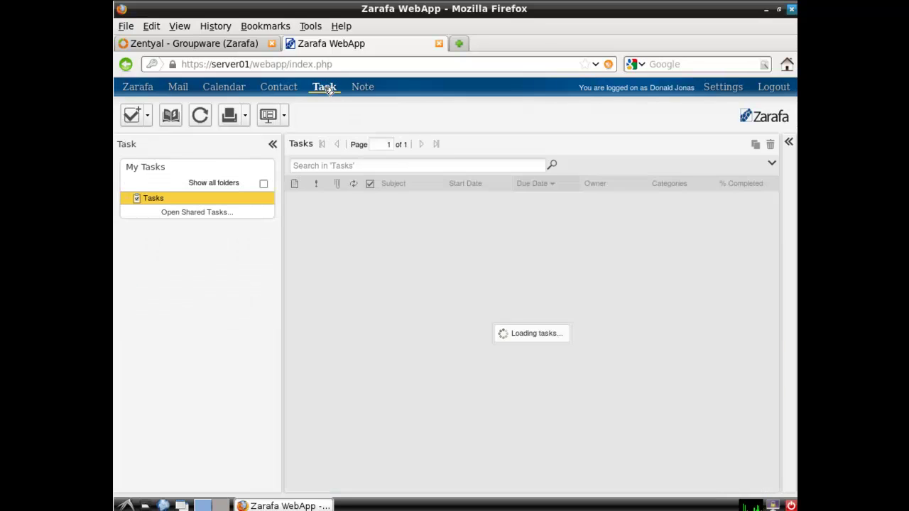
left_click(282, 88)
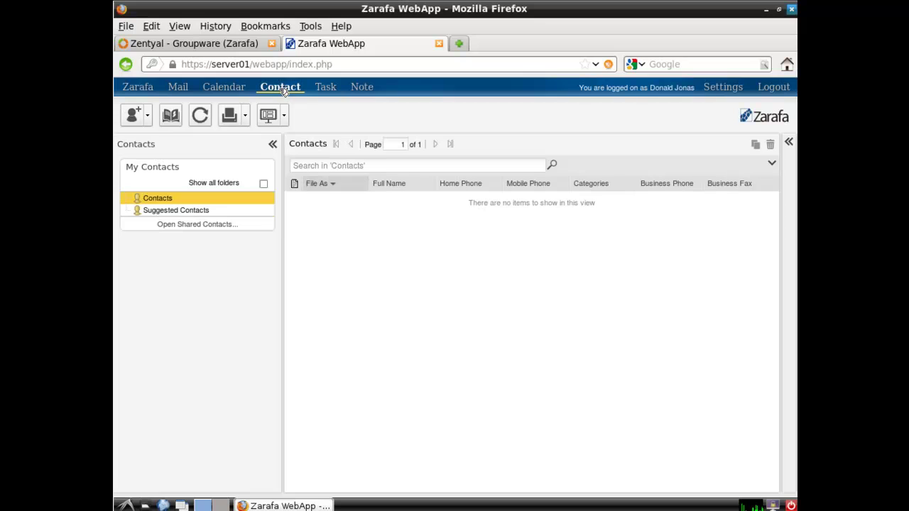
left_click(737, 93)
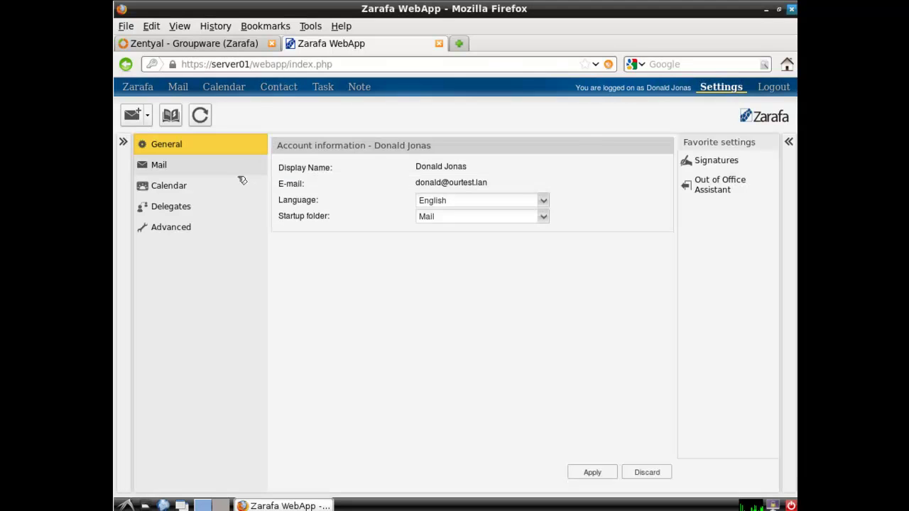
Browse the Delegates, Mail, Signatures and Out of Office settings sections
left_click(197, 211)
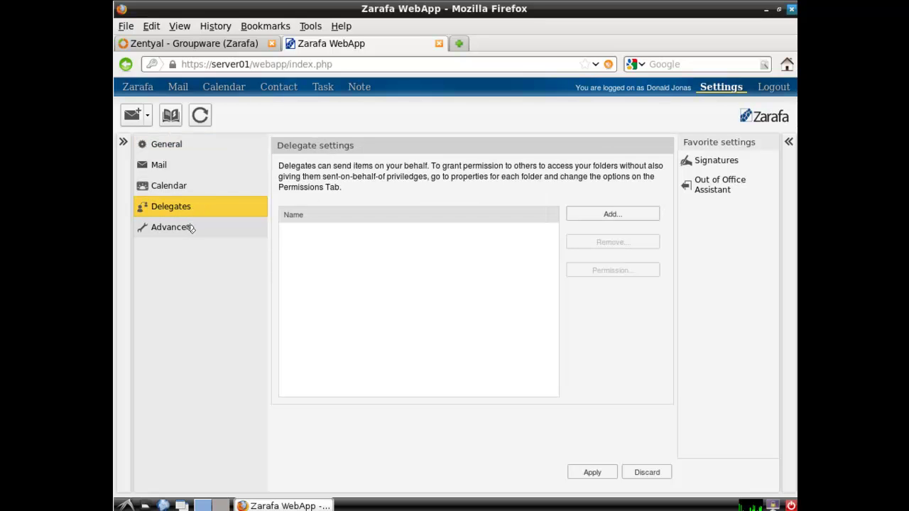
left_click(169, 166)
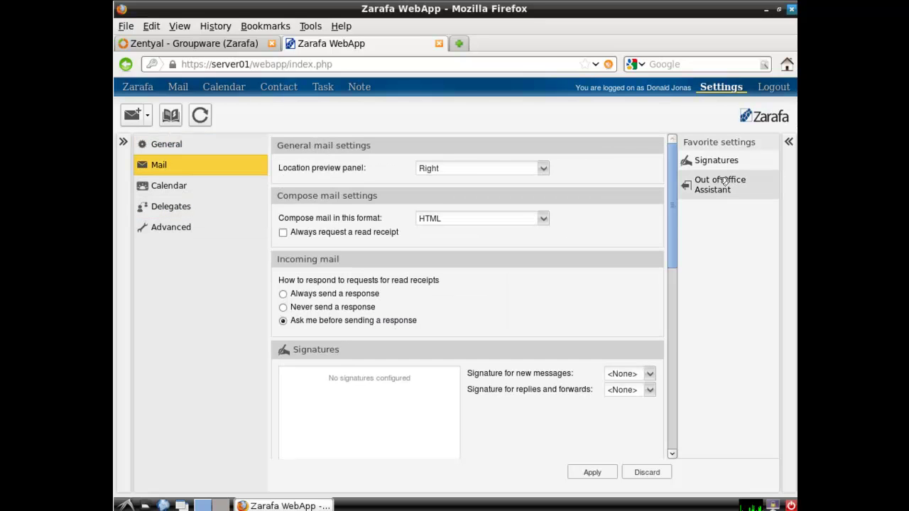
left_click(719, 162)
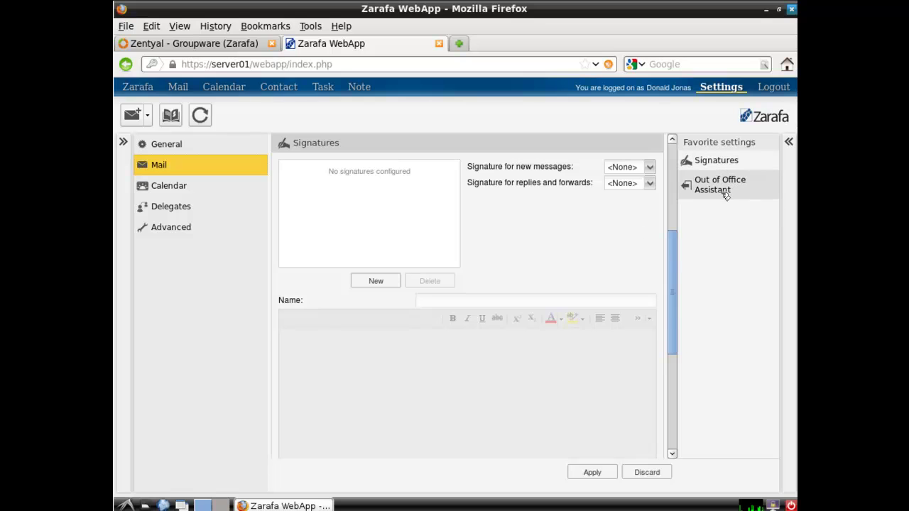
left_click(722, 193)
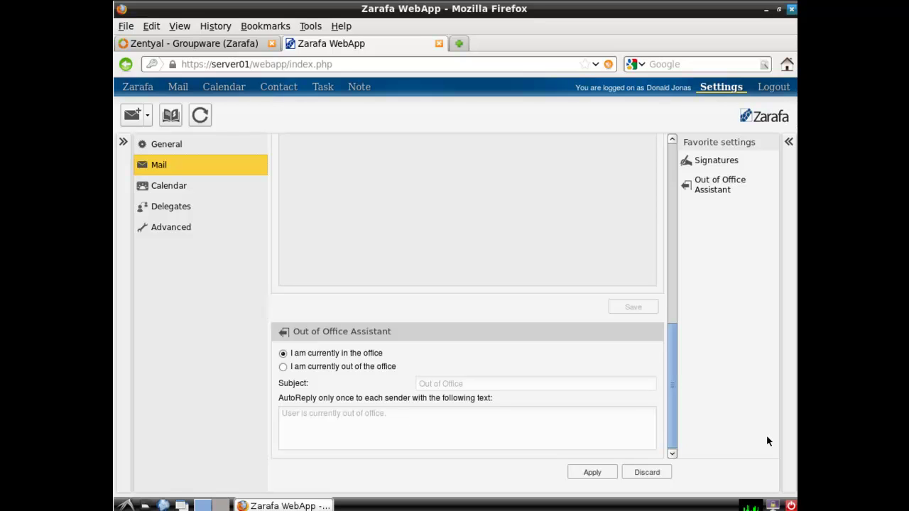
Show the Advanced settings tree and expand the full Folders List panel
left_click(176, 230)
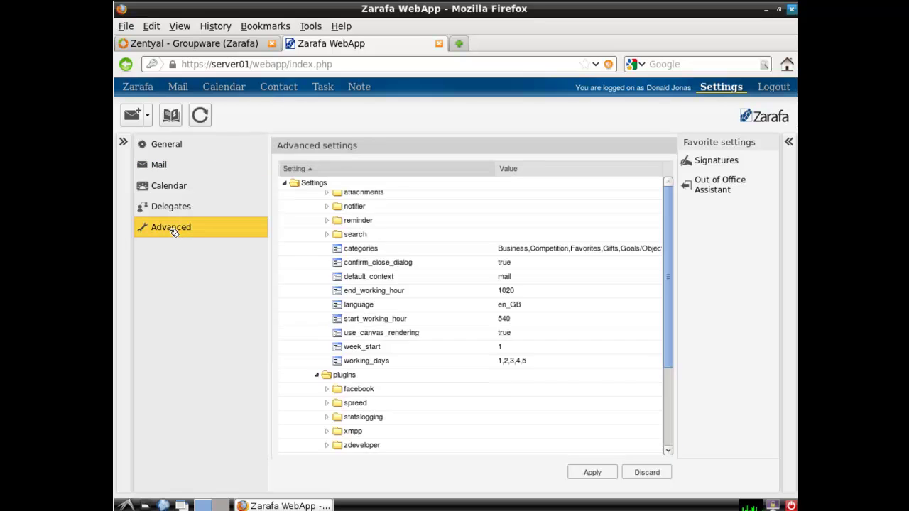
mouse_move(668, 297)
left_mouse_down()
mouse_move(664, 439)
mouse_move(664, 307)
left_mouse_up()
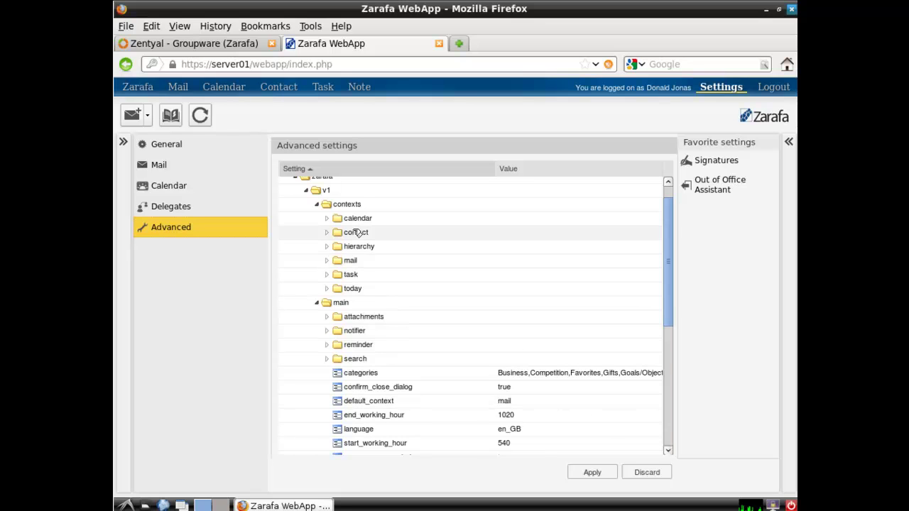
left_click(123, 142)
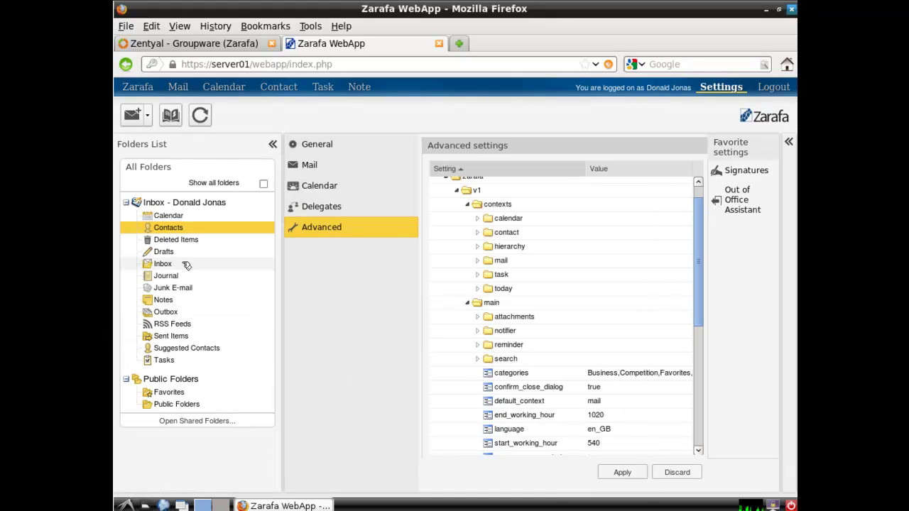
Inspect the Contacts folder's Permissions and address book, then cancel without changes
right_click(190, 231)
left_click(227, 315)
left_click(374, 154)
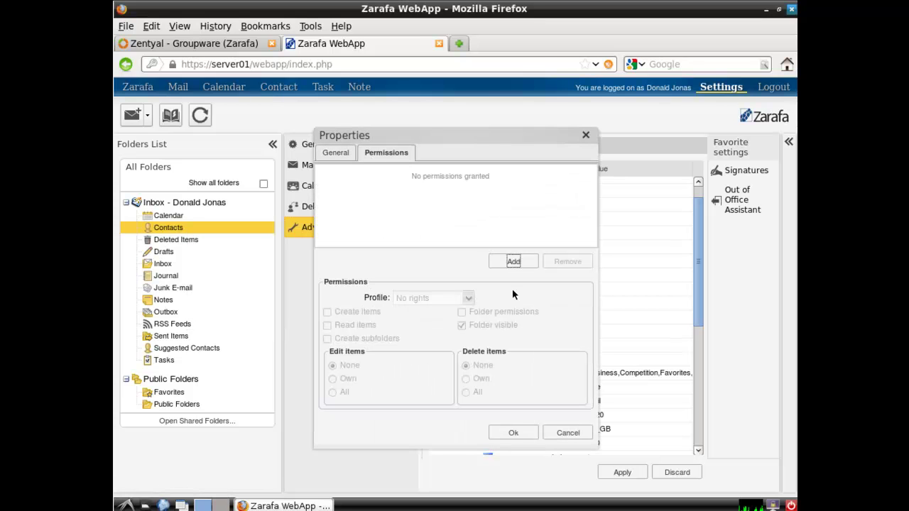
left_click(514, 262)
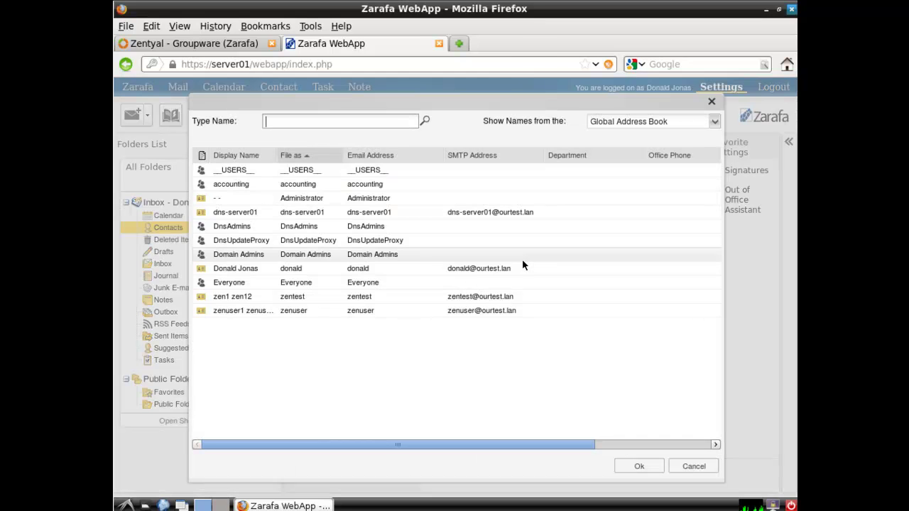
left_click(688, 469)
left_click(588, 438)
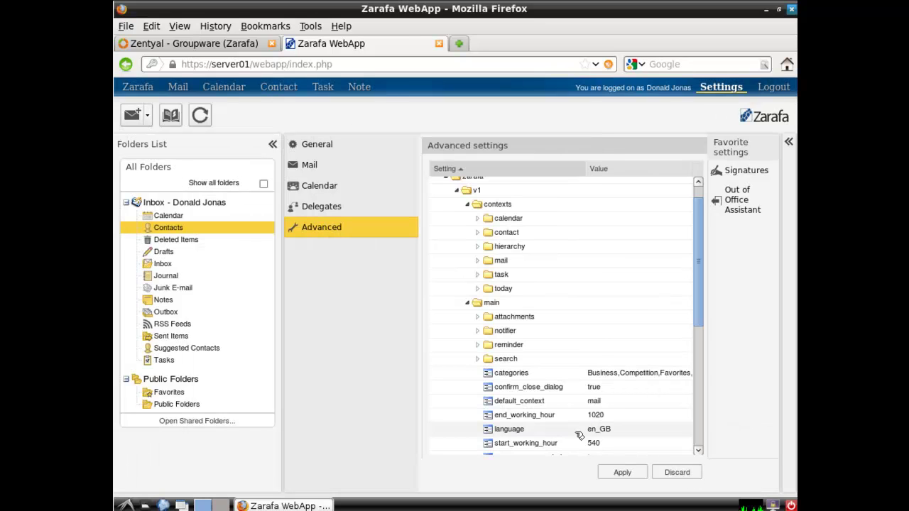
Browse the Open Shared Folders user list, cancel it, and log out of the WebApp
left_click(190, 423)
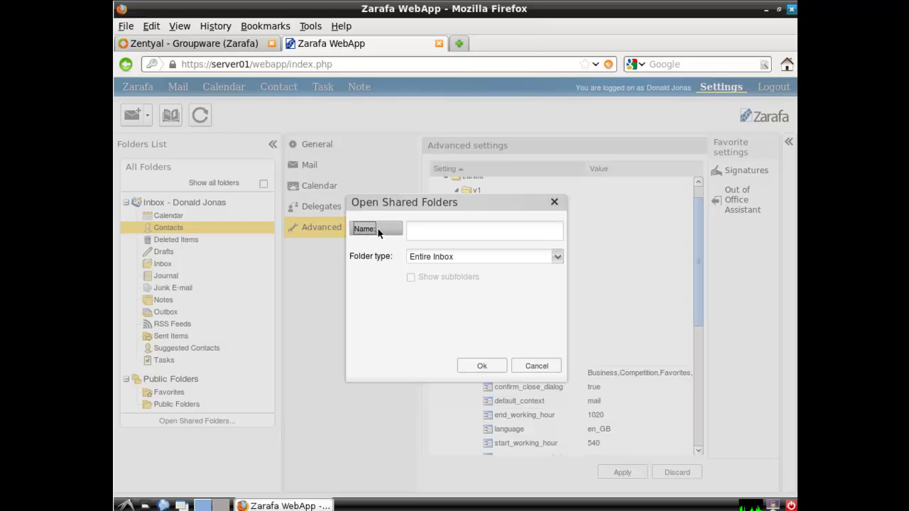
left_click(381, 230)
left_click(688, 466)
left_click(551, 367)
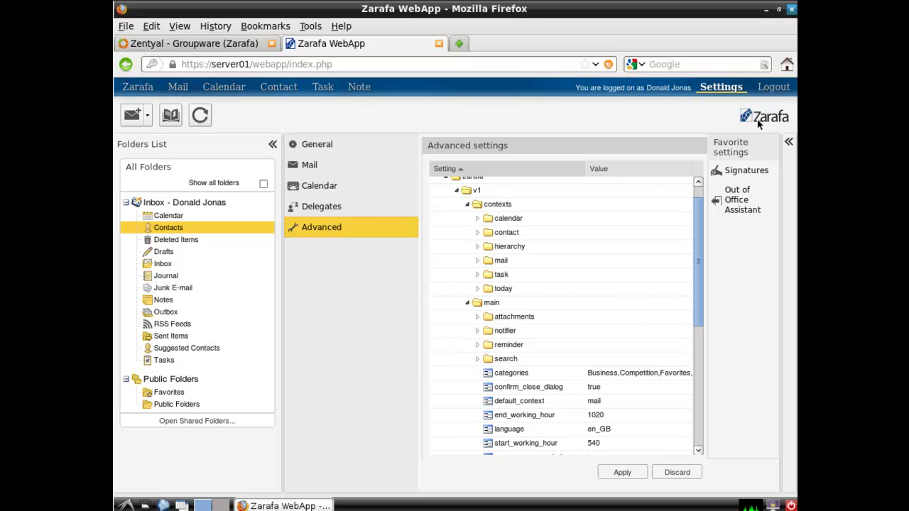
left_click(774, 91)
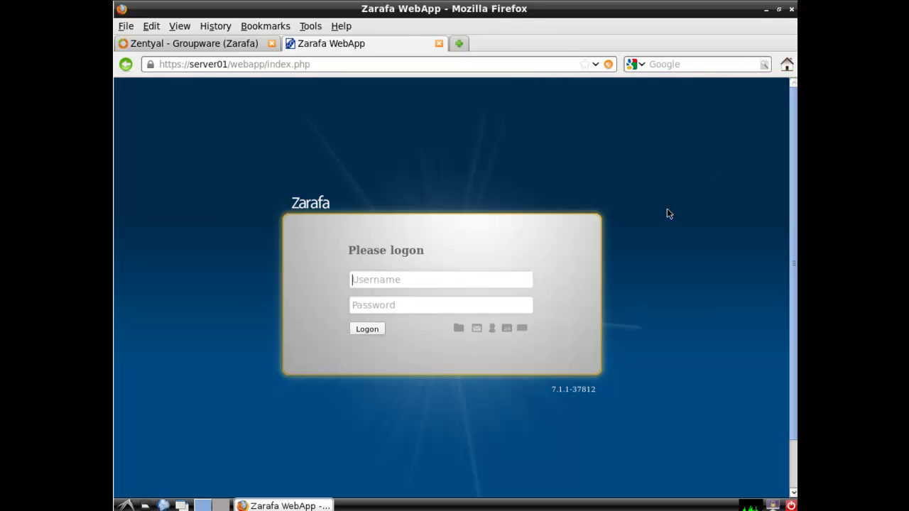
left_click_drag(319, 63, 233, 64)
type("w")
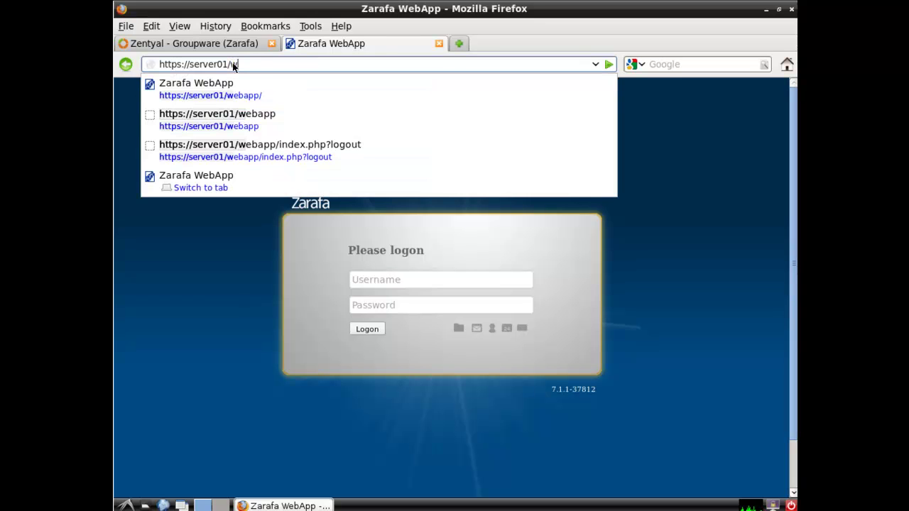
type("ebaccess")
key("Return")
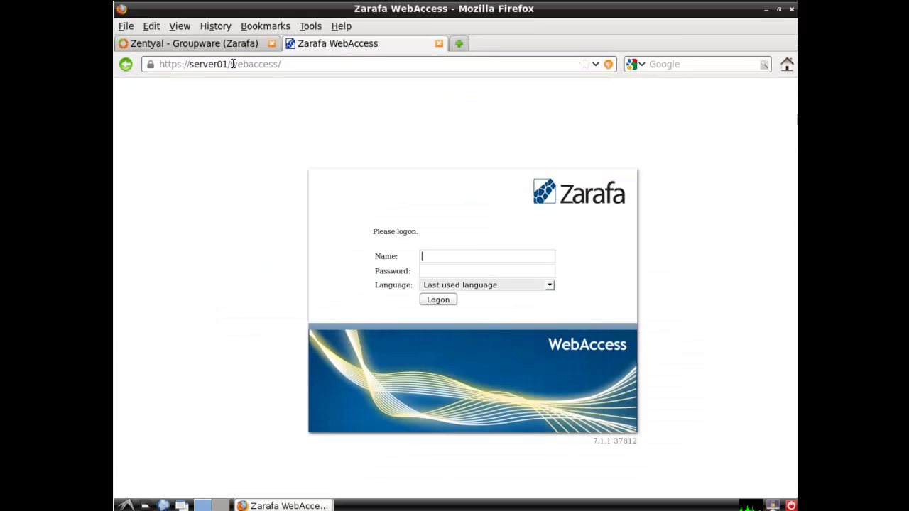
Sign in with the saved user name and password, dismissing the save-password prompt
left_click(450, 256)
left_click(450, 268)
type("*********")
key("Return")
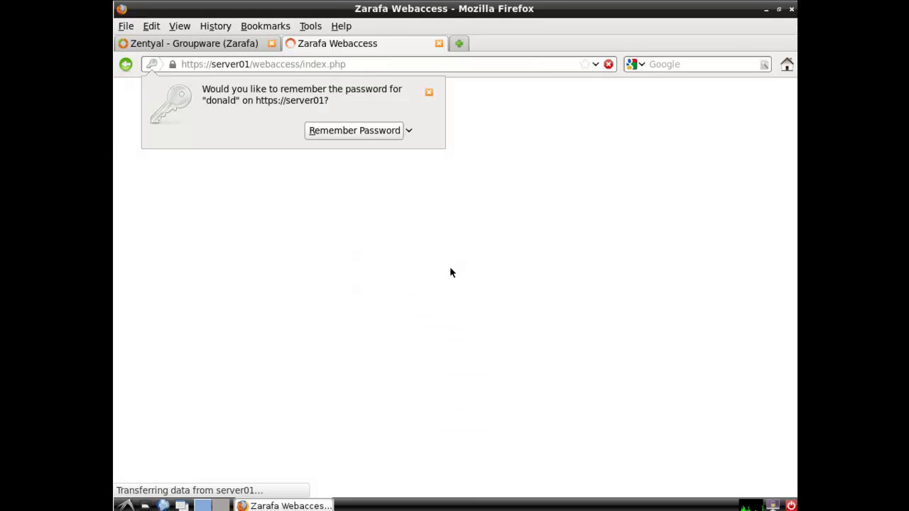
left_click(429, 92)
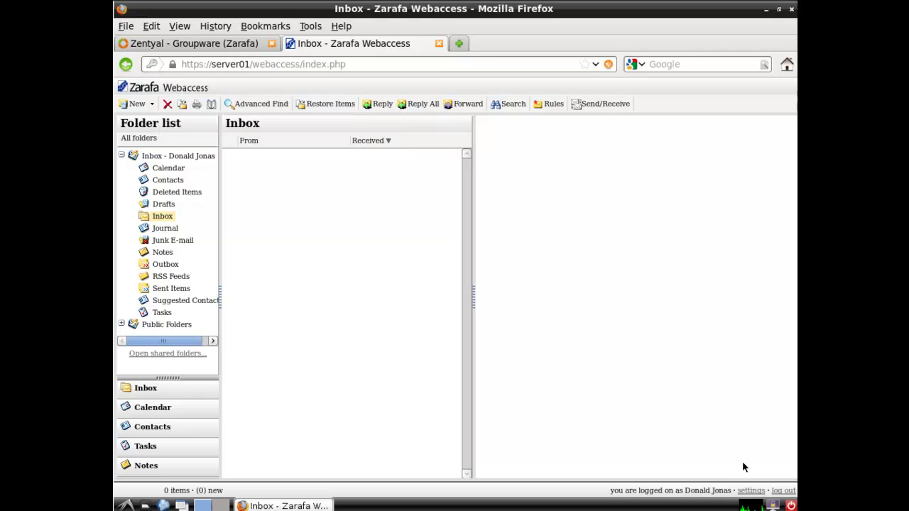
Switch the WebAccess colour theme to classic in Settings and save it
left_click(750, 490)
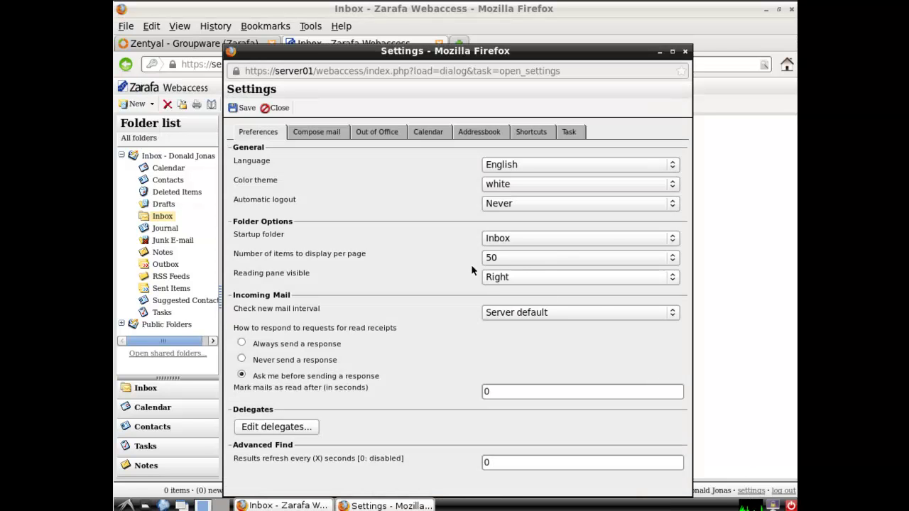
left_click(572, 187)
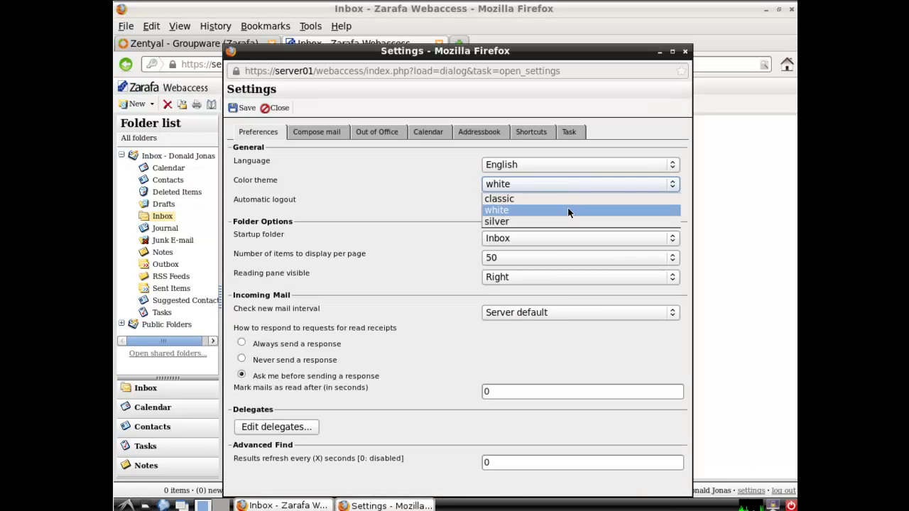
left_click(565, 199)
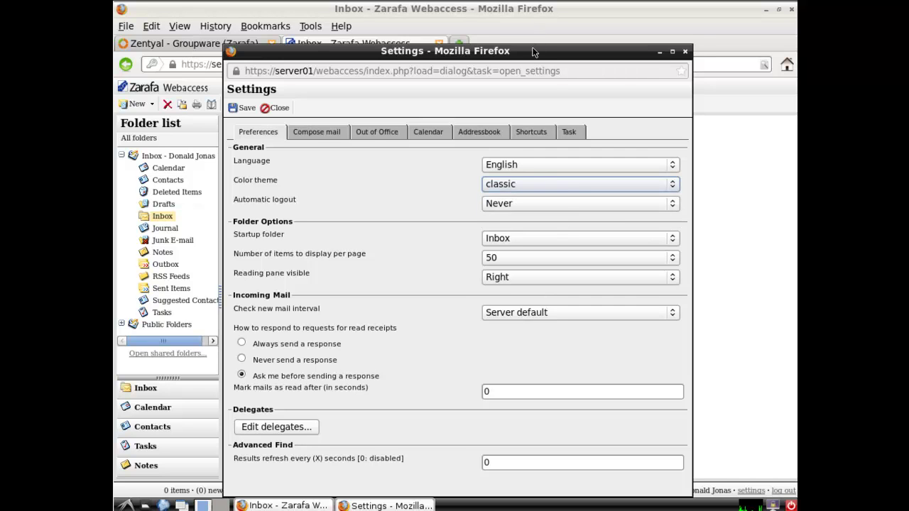
left_click_drag(534, 52, 536, 36)
left_click(243, 97)
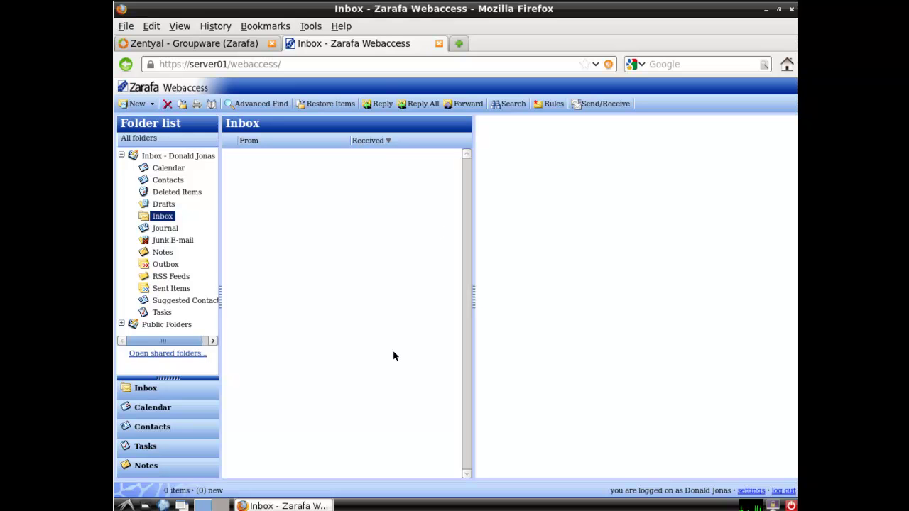
Visit Calendar week view and Contacts, review Out of Office options, then close Settings
left_click(182, 418)
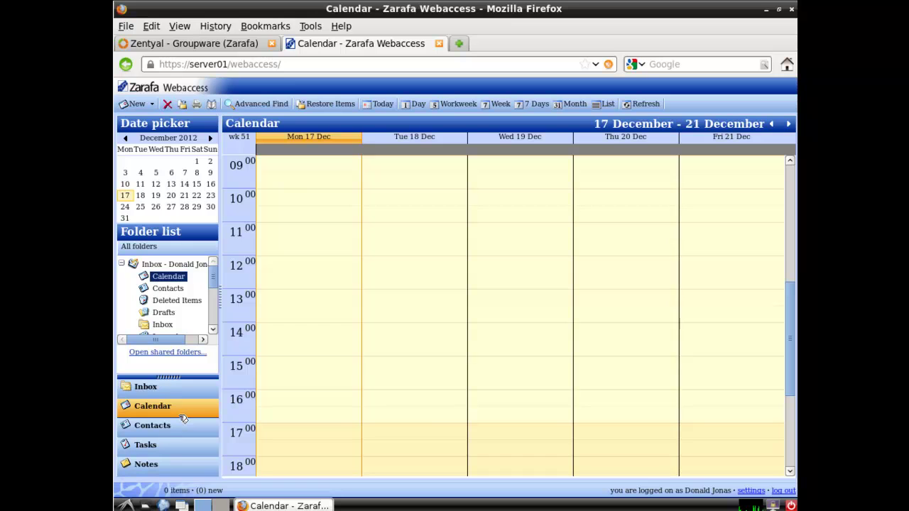
left_click(171, 428)
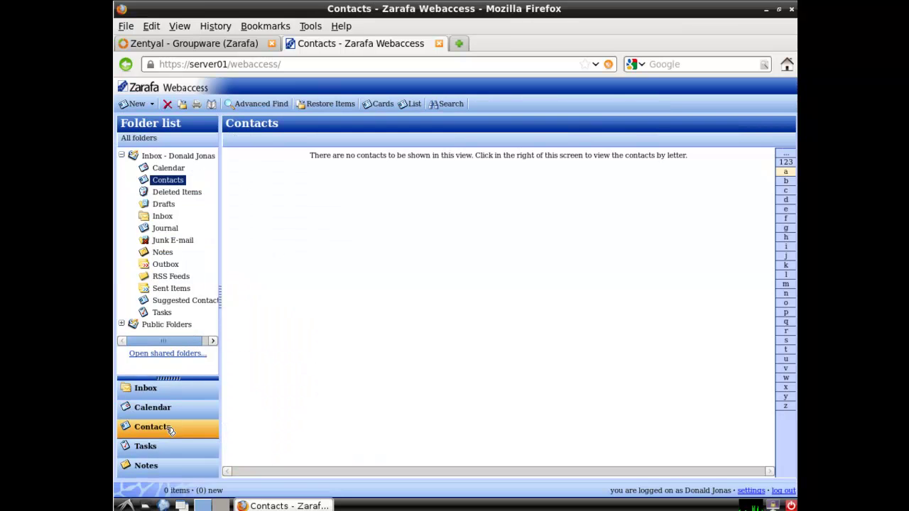
left_click(760, 491)
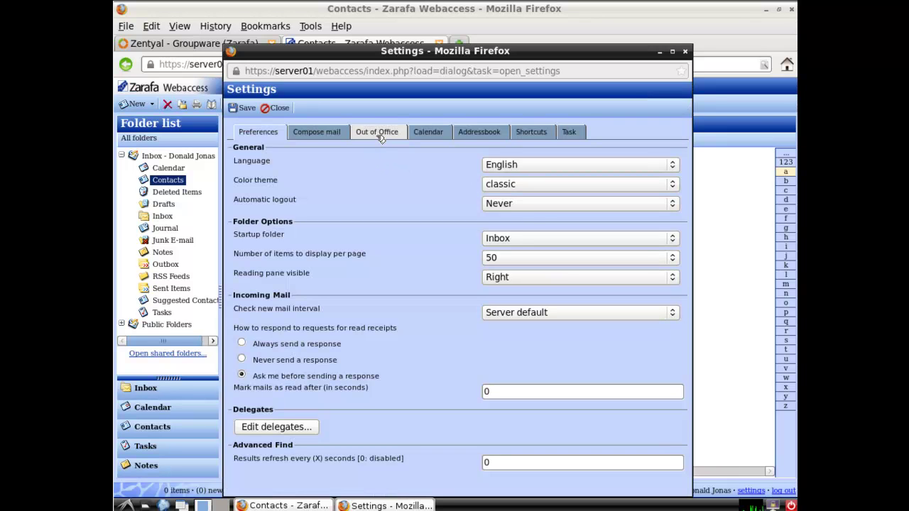
left_click(376, 132)
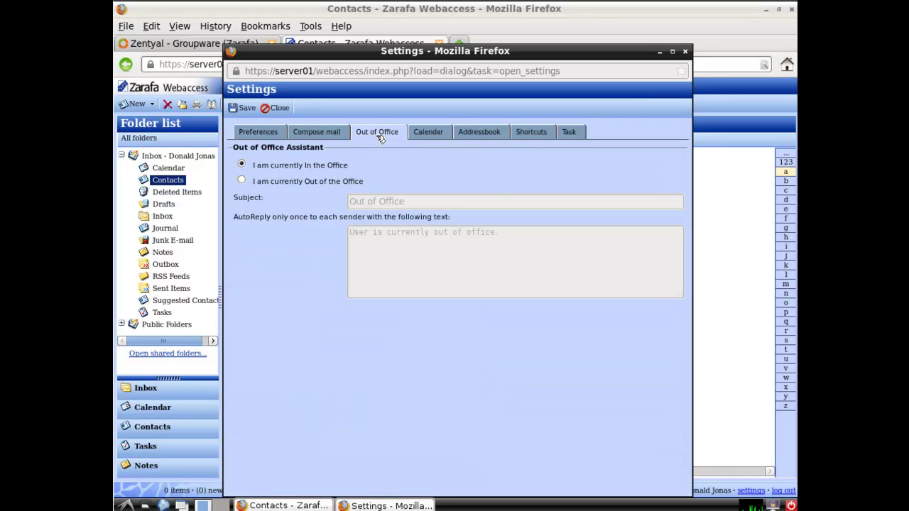
left_click(685, 52)
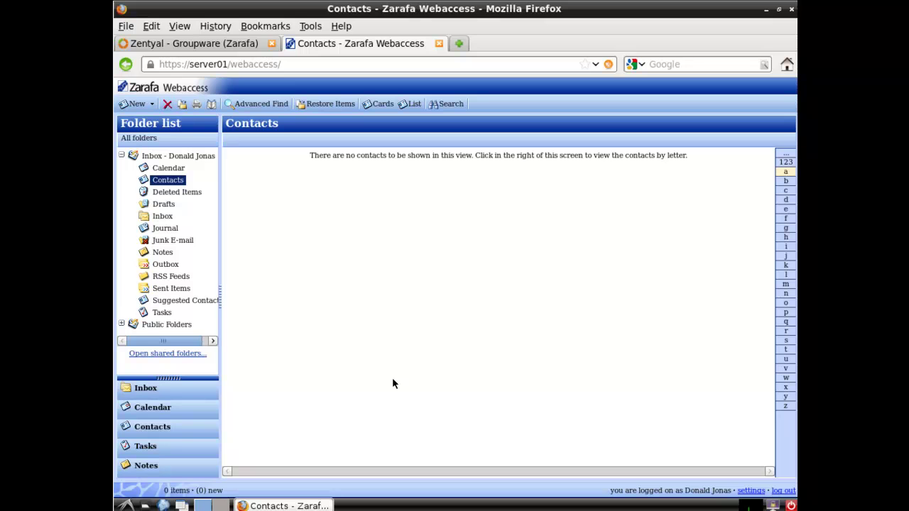
Log out of WebAccess, close its tab, and open Users and Groups > User Corner showing port 8888
left_click(785, 490)
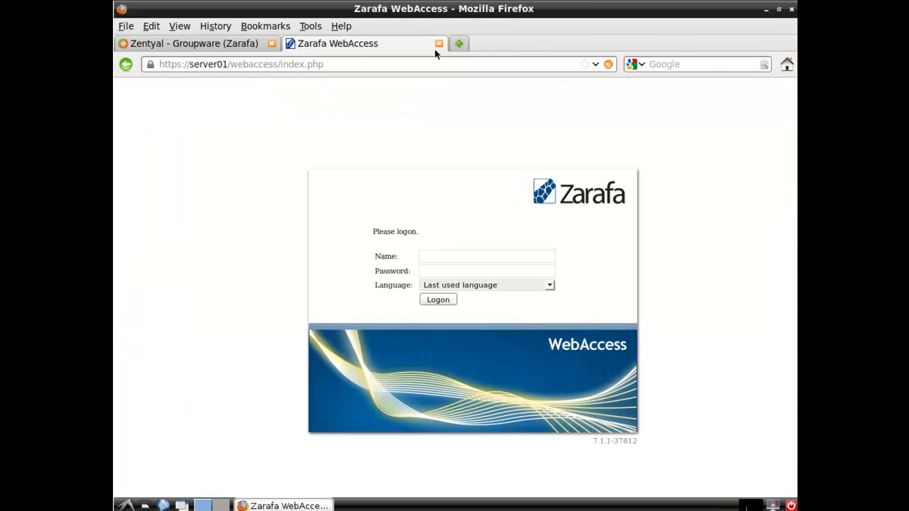
left_click(438, 43)
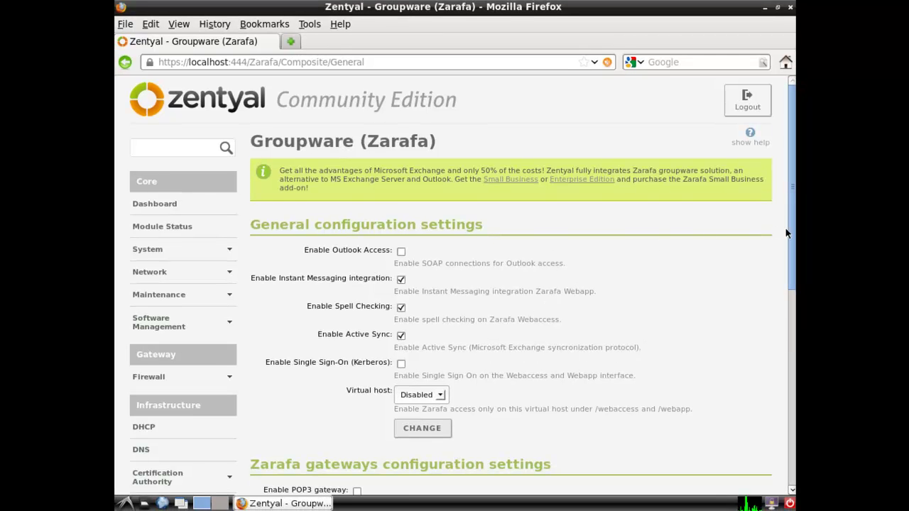
left_click_drag(791, 229, 790, 386)
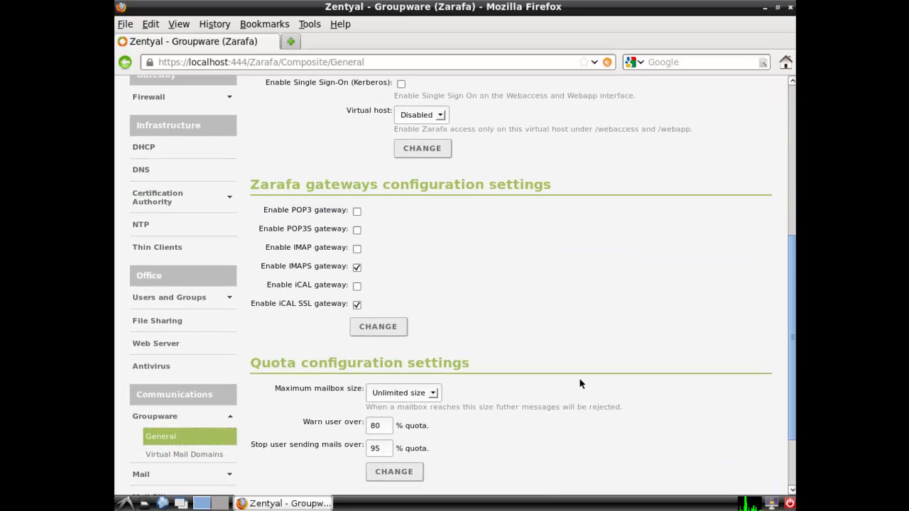
left_click(189, 304)
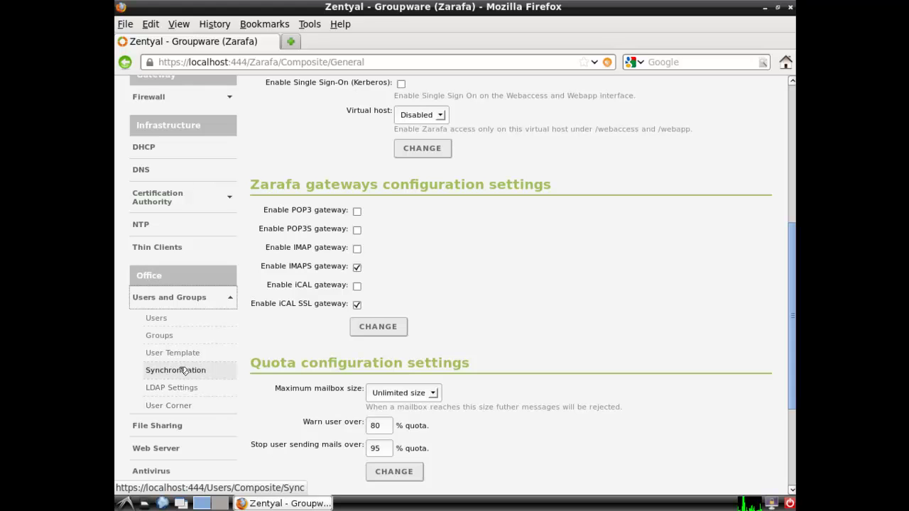
left_click(173, 408)
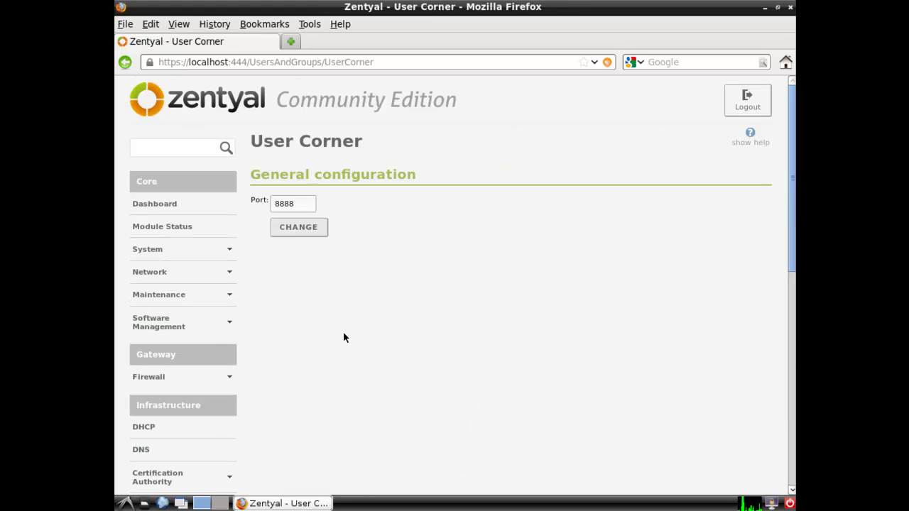
left_click_drag(304, 206, 262, 206)
left_click(291, 42)
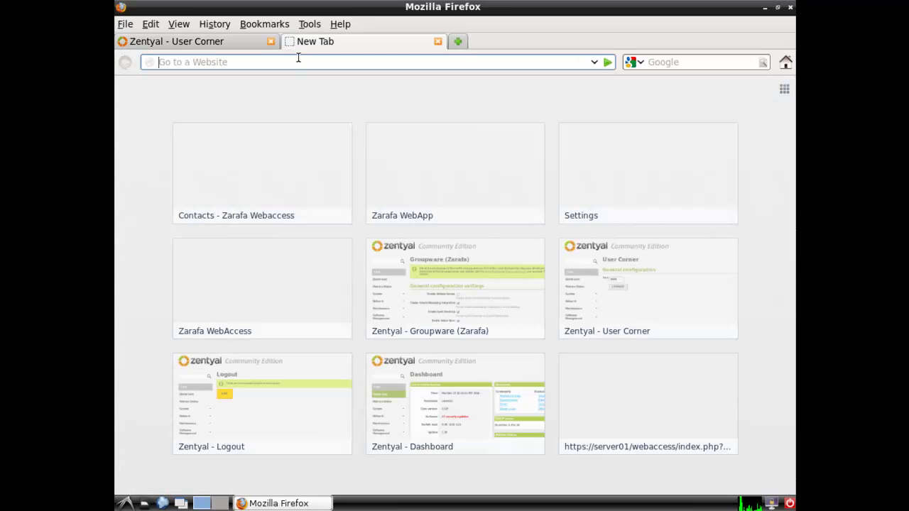
type("https:")
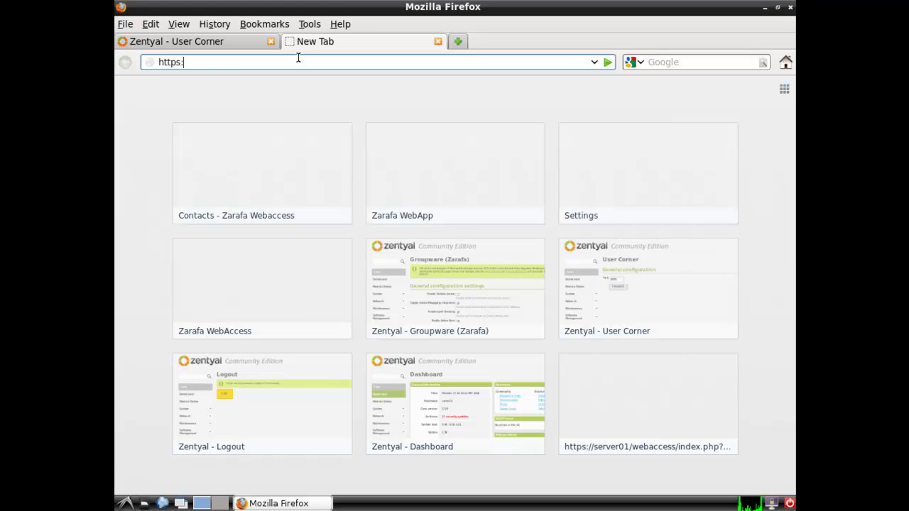
type("//localhos")
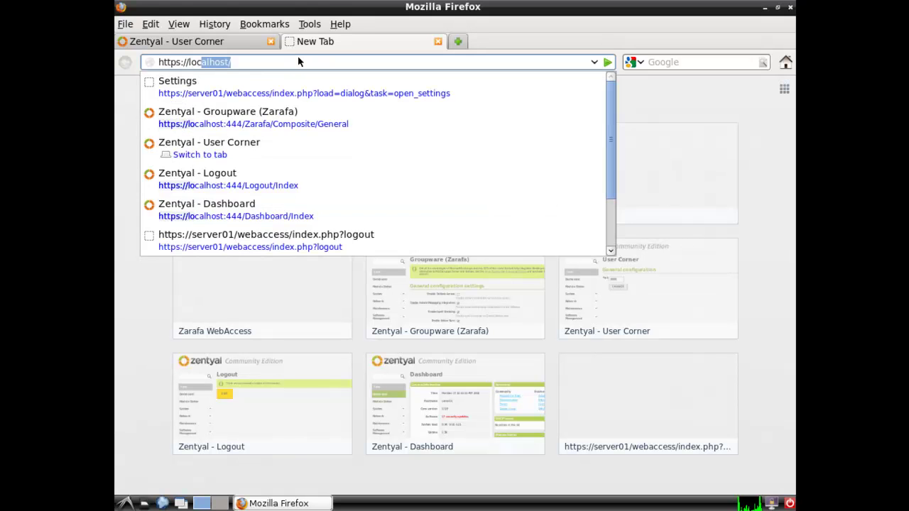
key("BackSpace")
key("BackSpace")
key("BackSpace")
key("BackSpace")
key("BackSpace")
key("BackSpace")
key("BackSpace")
key("BackSpace")
key("BackSpace")
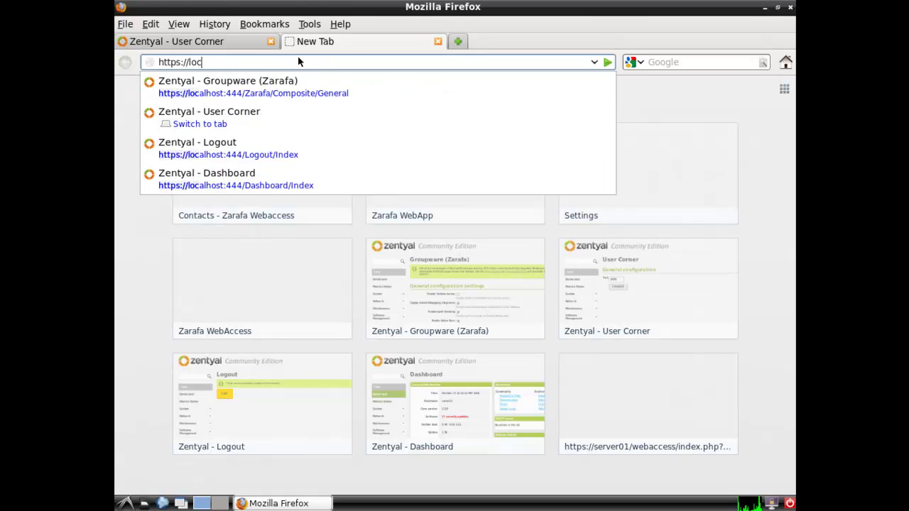
type("server01:")
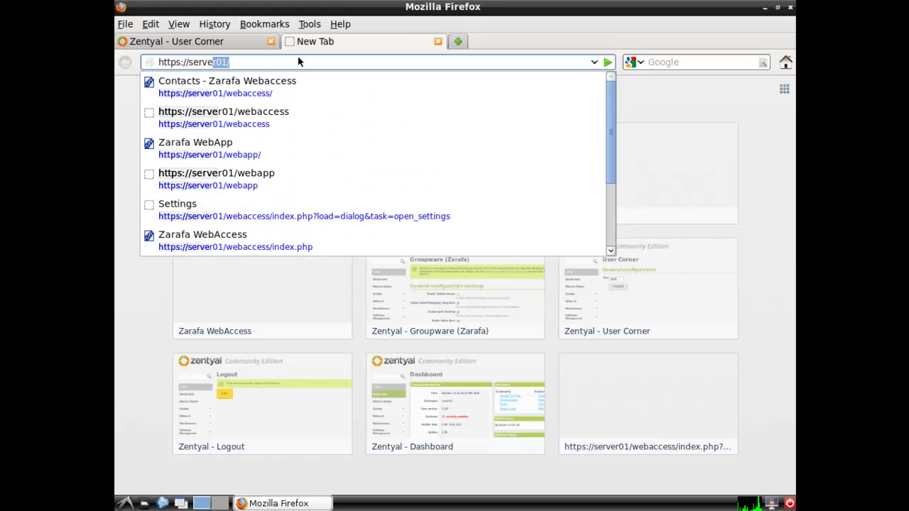
type("8888")
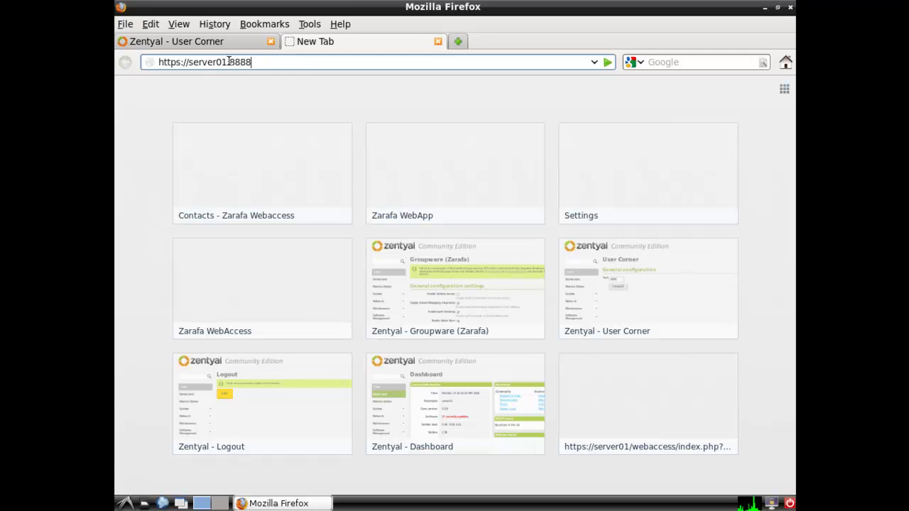
left_click_drag(227, 62, 195, 62)
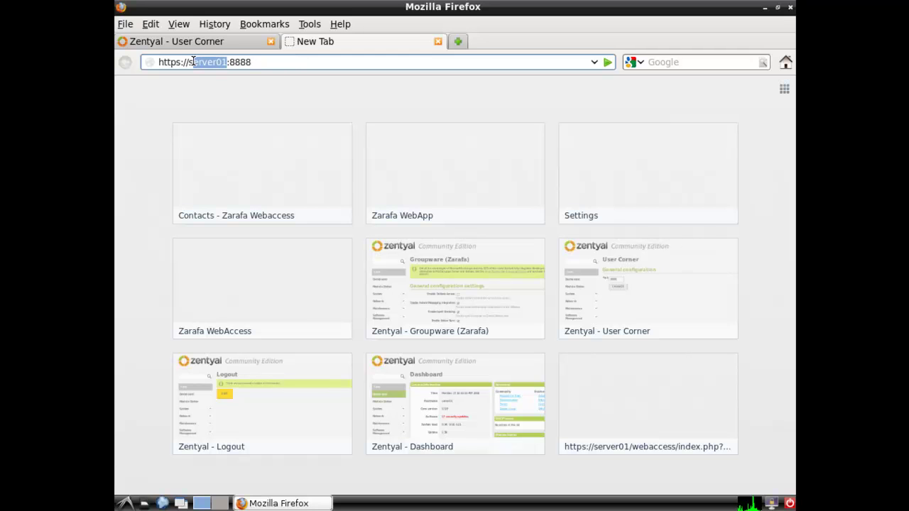
left_click(180, 62)
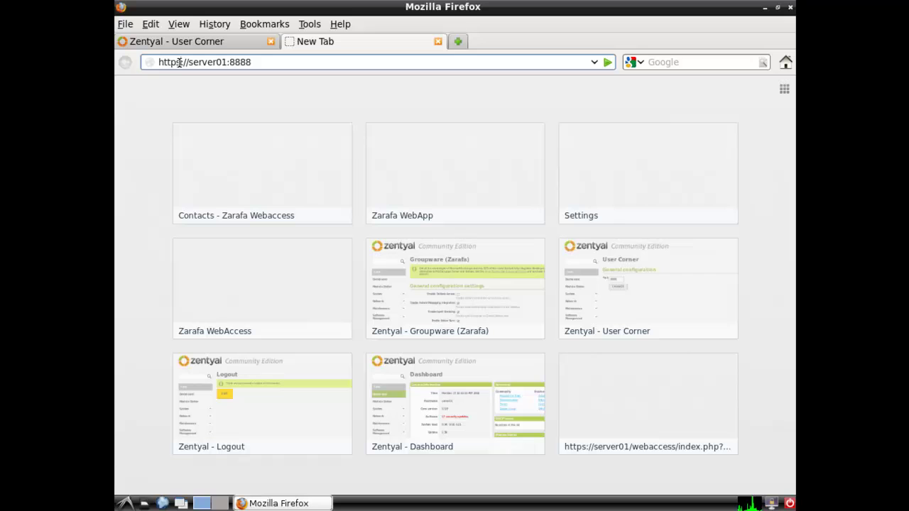
left_click(272, 63)
key("Return")
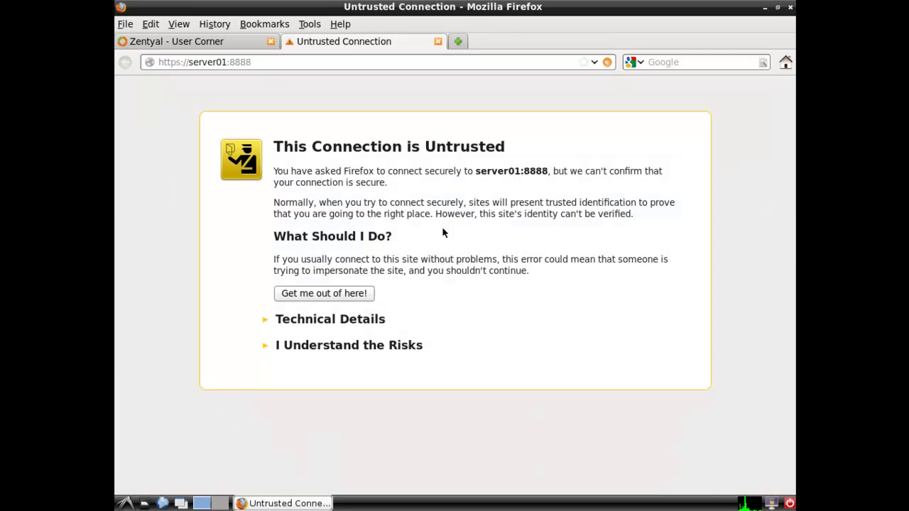
Accept server01's untrusted certificate by adding a permanent security exception
left_click(347, 345)
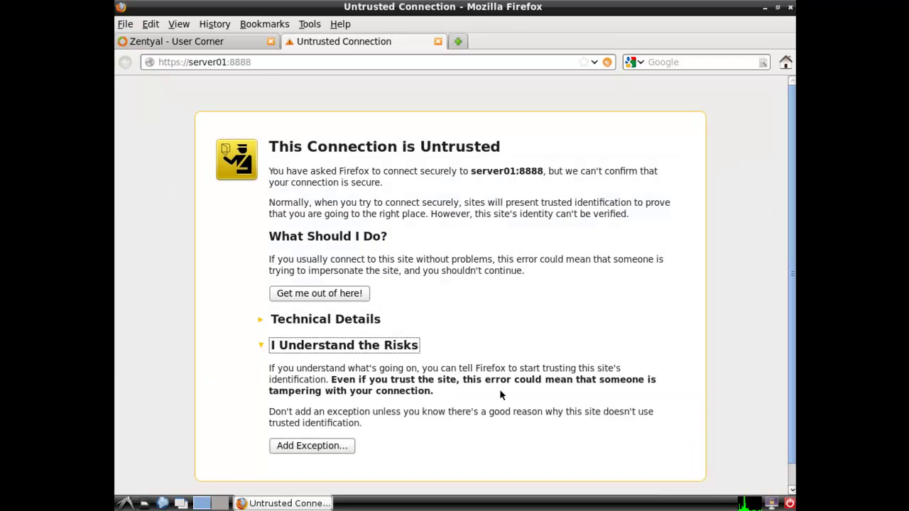
left_click(311, 443)
left_click(401, 395)
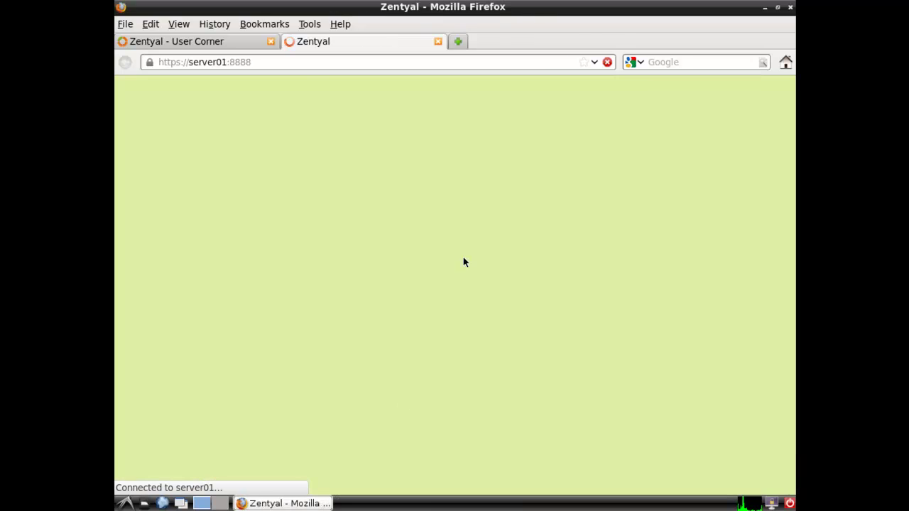
Sign in to User Corner with the mail user's username and password, declining to save the password
left_click(524, 231)
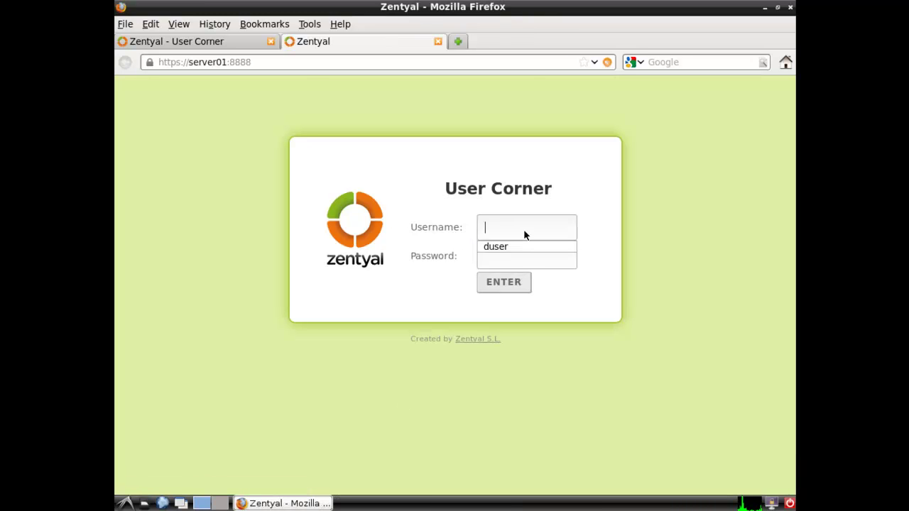
type("donald")
key("Tab")
type("zentyal")
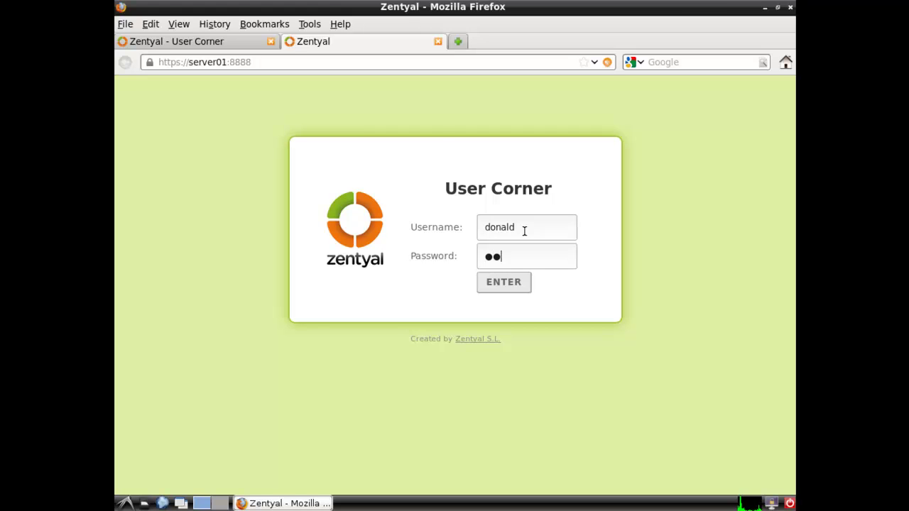
type("12")
key("Return")
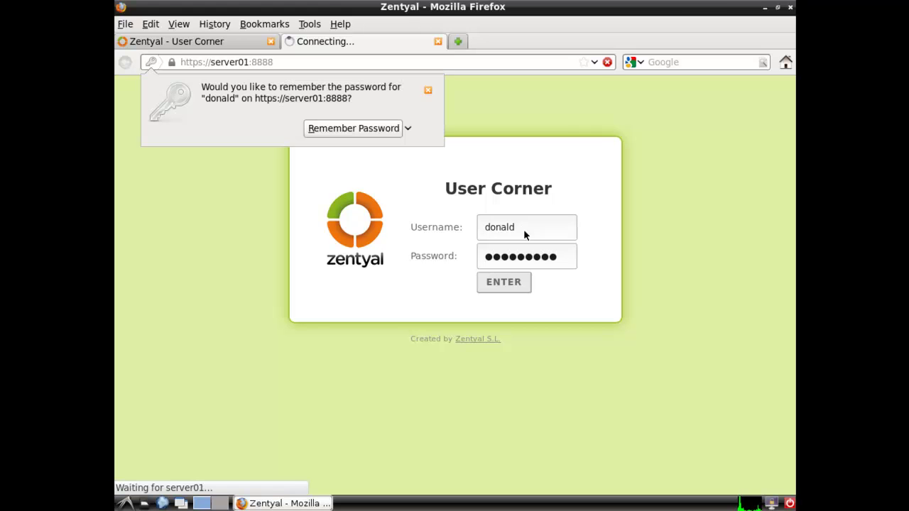
left_click(428, 90)
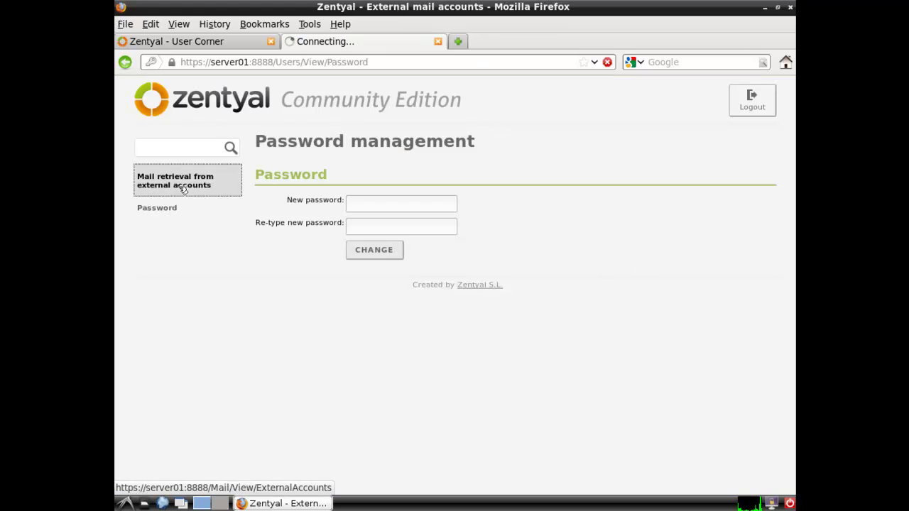
View the external mail retrieval and password pages, then log out
left_click(182, 188)
left_click(159, 207)
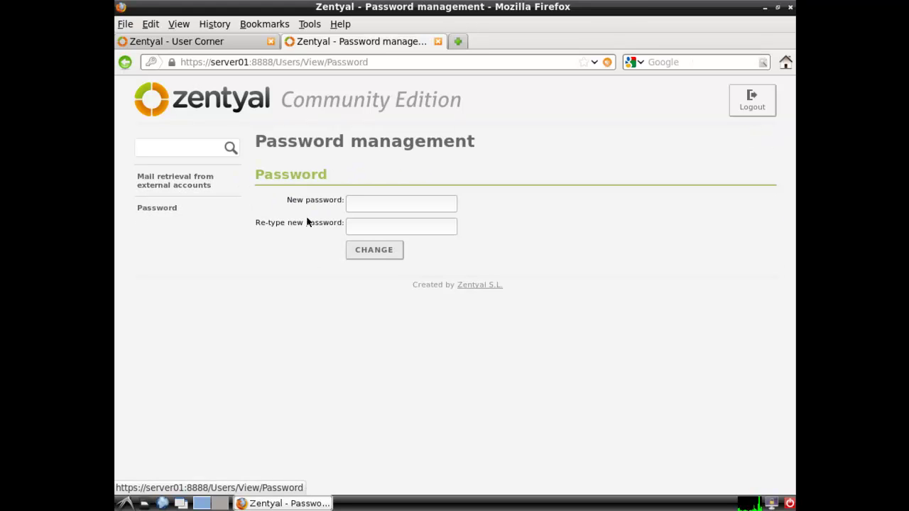
left_click(751, 108)
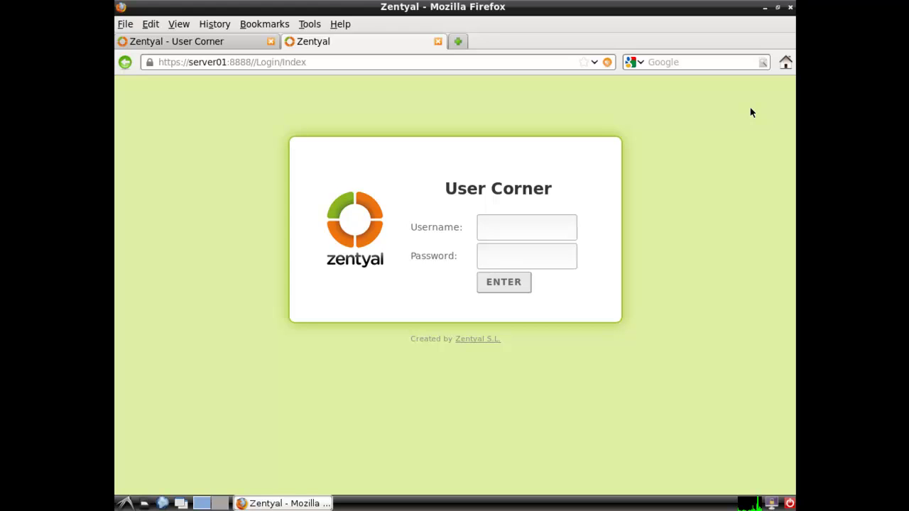
Close the User Corner tab and go to Groupware > General in the Zentyal sidebar
left_click(438, 42)
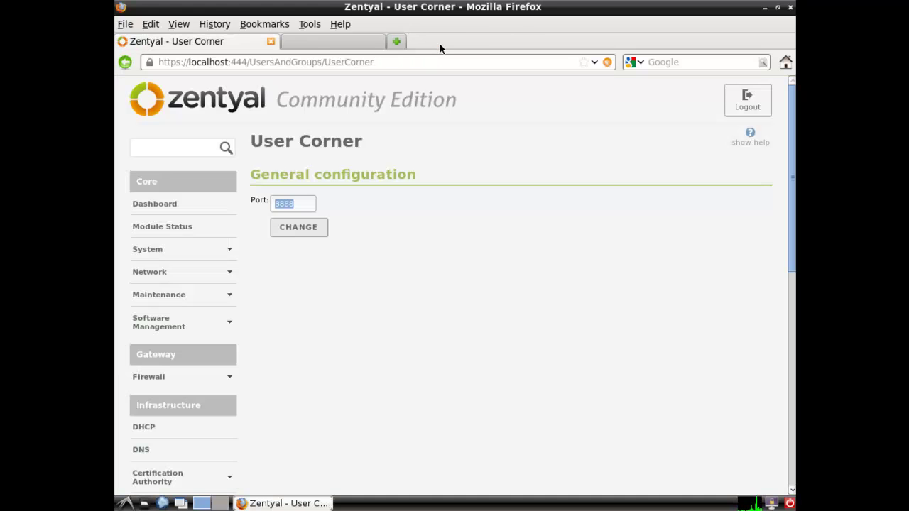
left_click(789, 279)
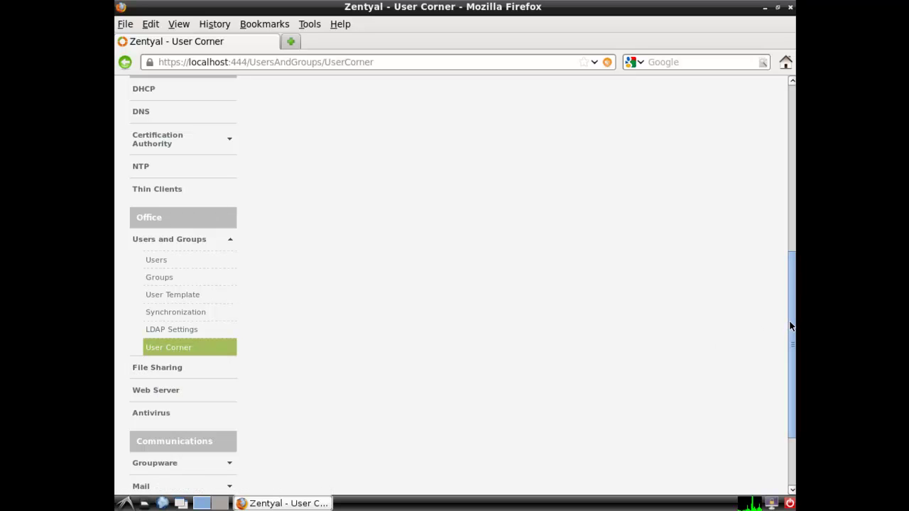
scroll(790, 327, "down", 3)
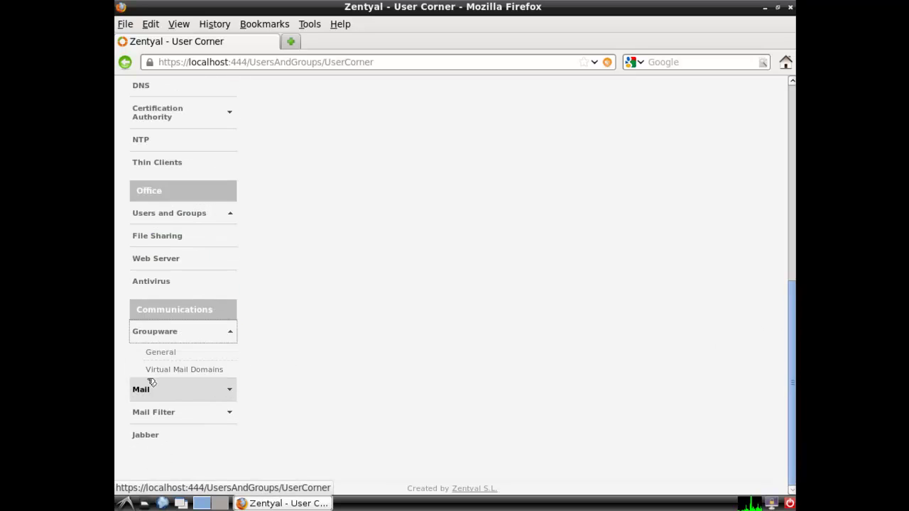
left_click(161, 355)
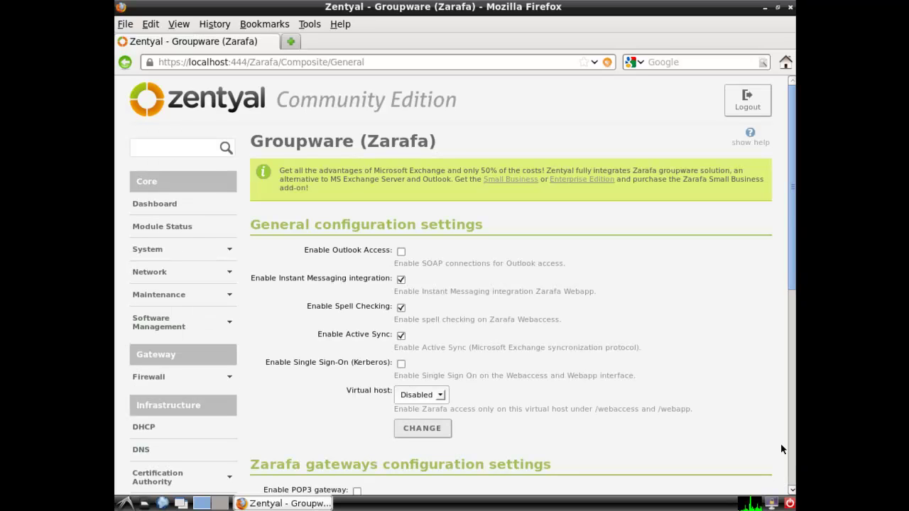